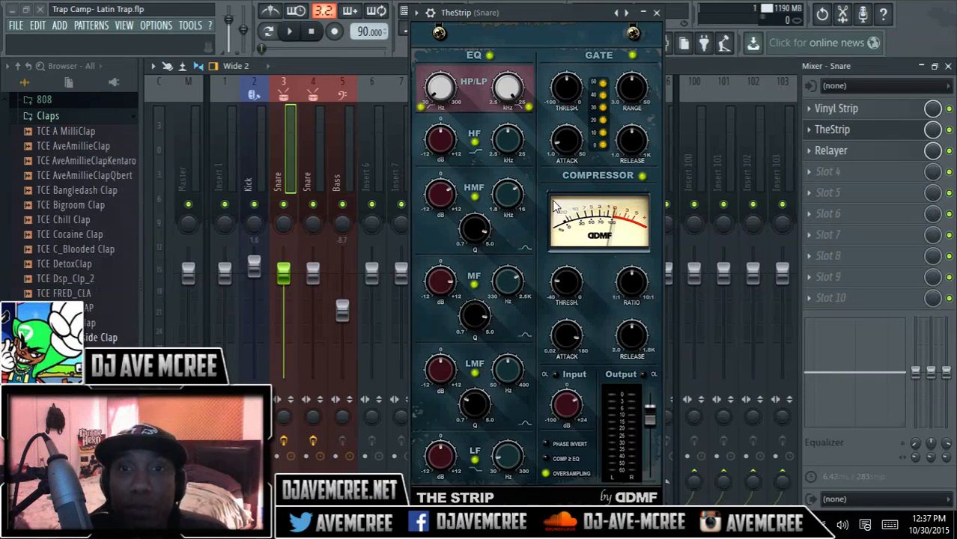
- Mute the Insert 8 mixer track and briefly play back the beat
left_click(528, 107)
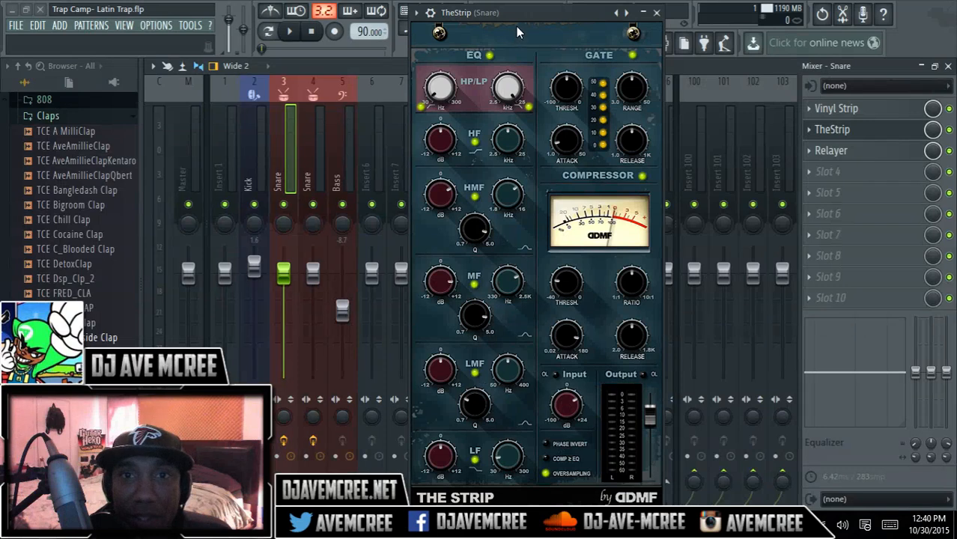
left_click_drag(516, 32, 635, 10)
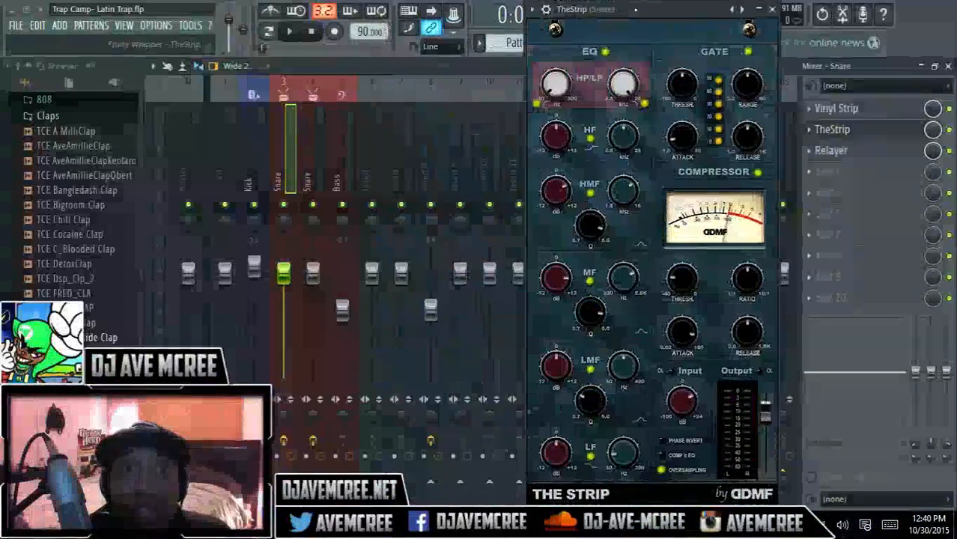
left_click(432, 206)
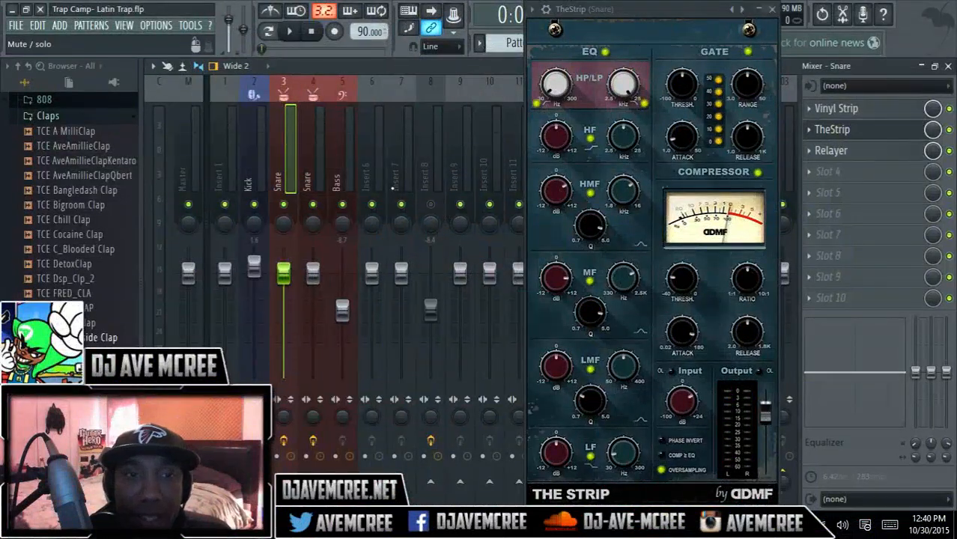
left_click(292, 34)
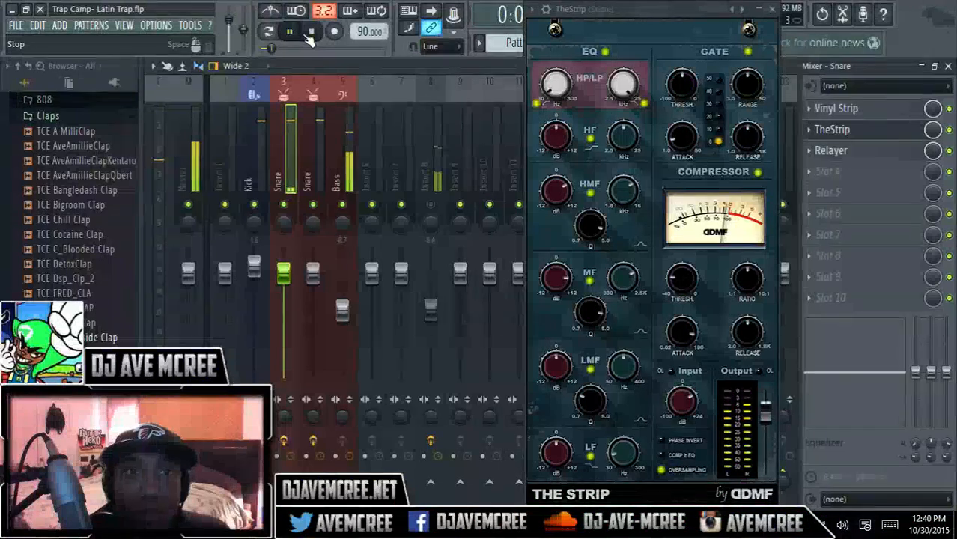
left_click(310, 35)
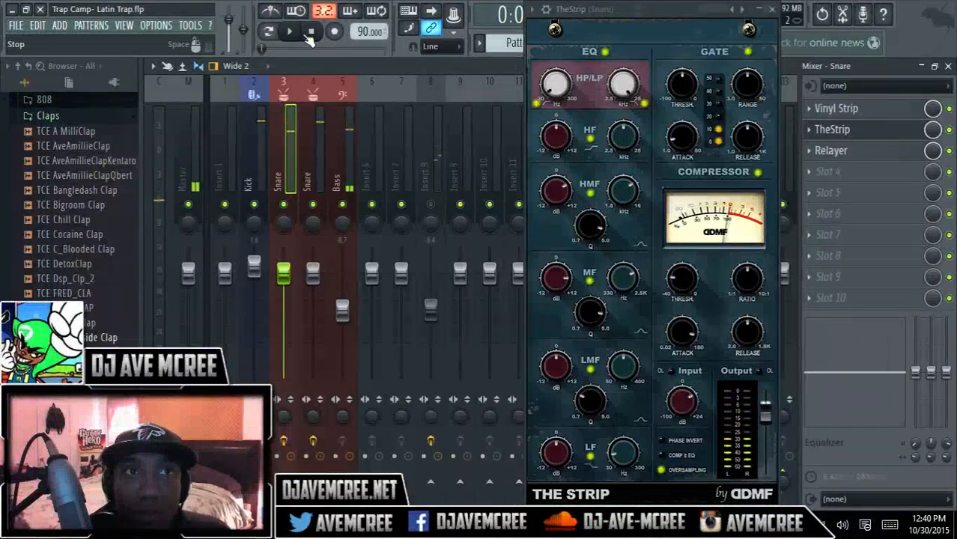
- Select the Snare track on insert 3 and copy TheStrip with its settings from effect slot 2 into slot 4
left_click(193, 135)
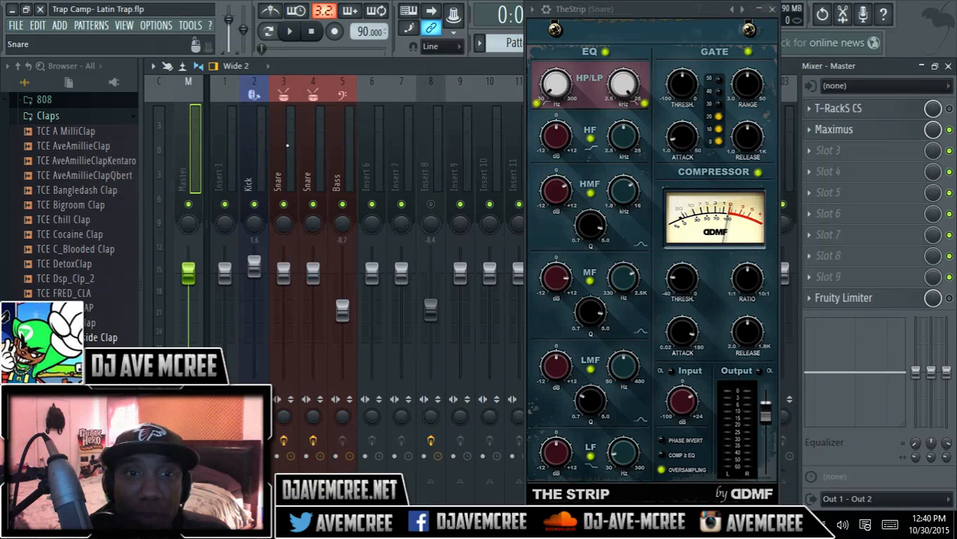
left_click(303, 150)
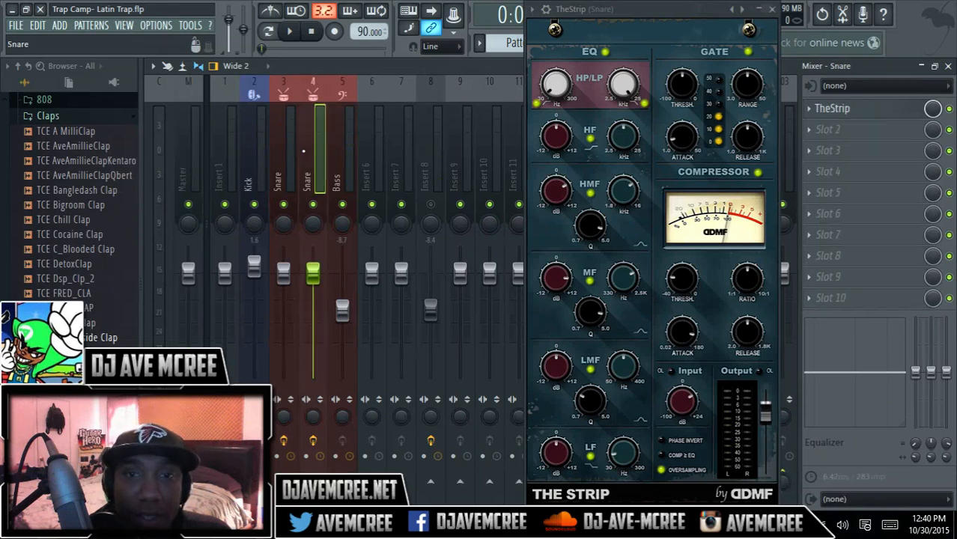
left_click(287, 152)
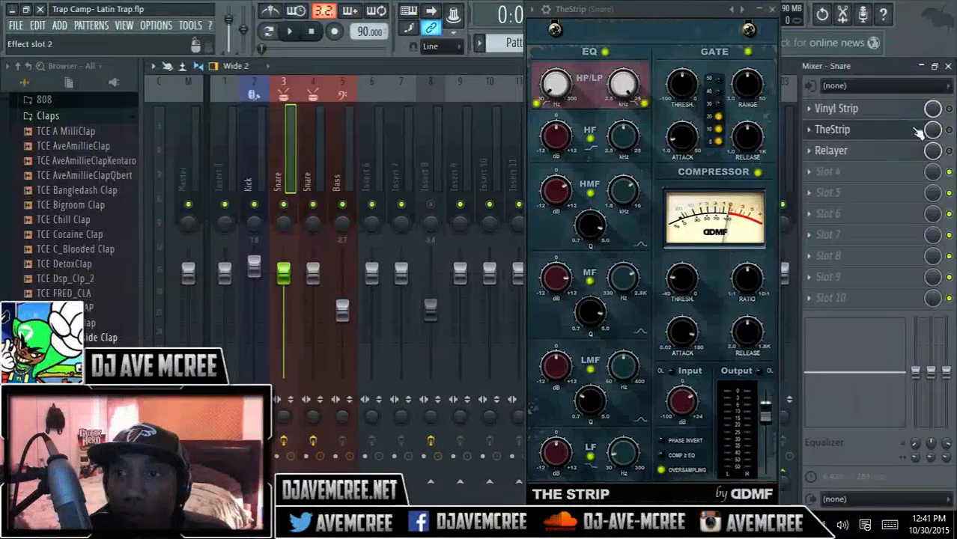
left_click(807, 133)
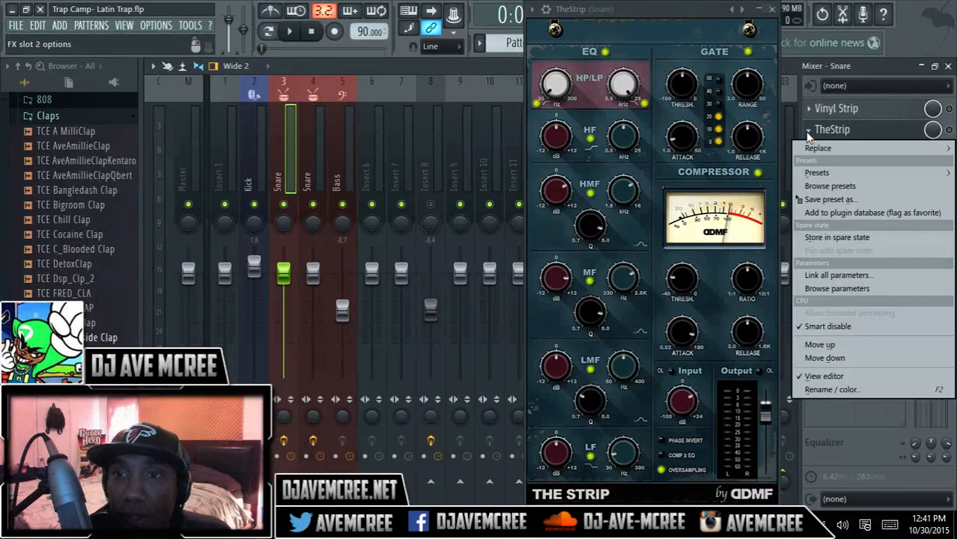
left_click_drag(811, 209, 824, 169)
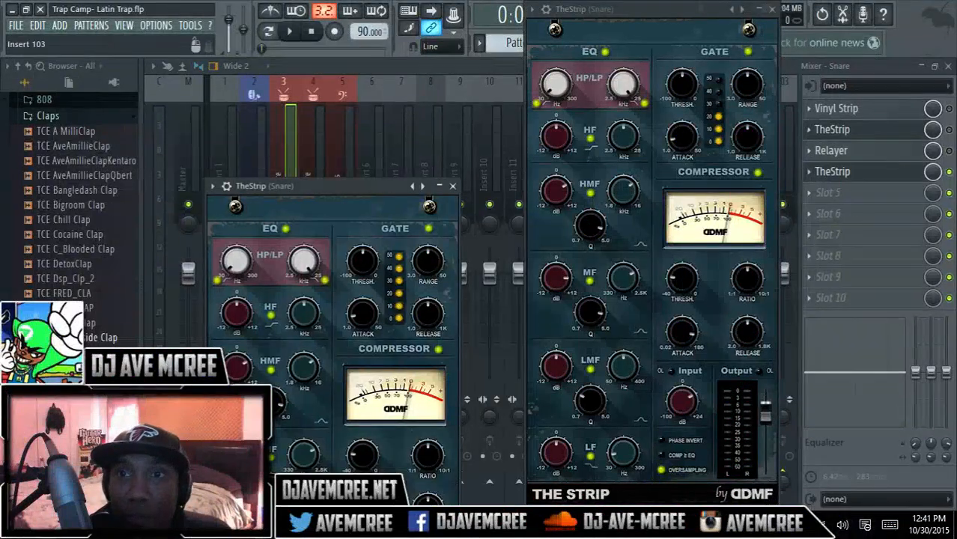
- Close the original TheStrip window and set the slot 4 copy's window to Detached
left_click(771, 9)
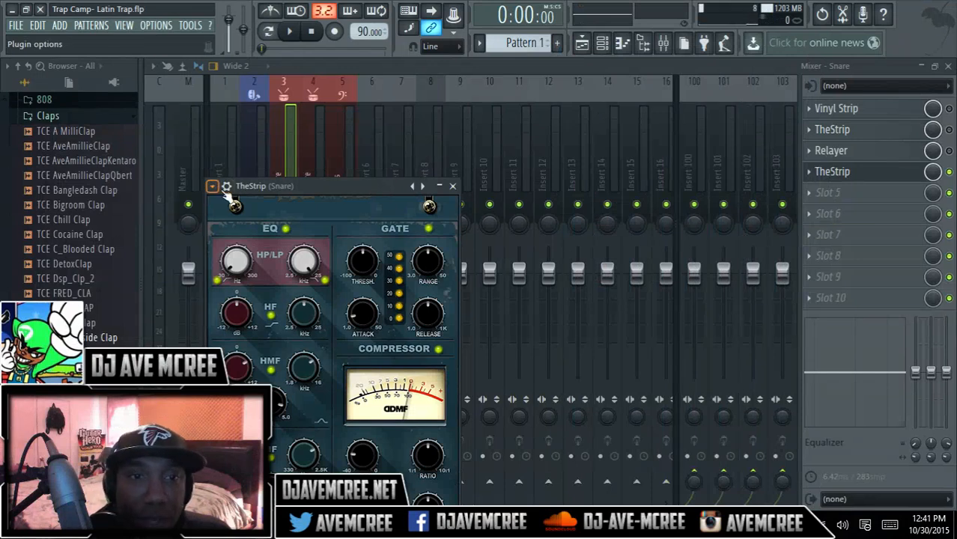
left_click_drag(310, 187, 431, 85)
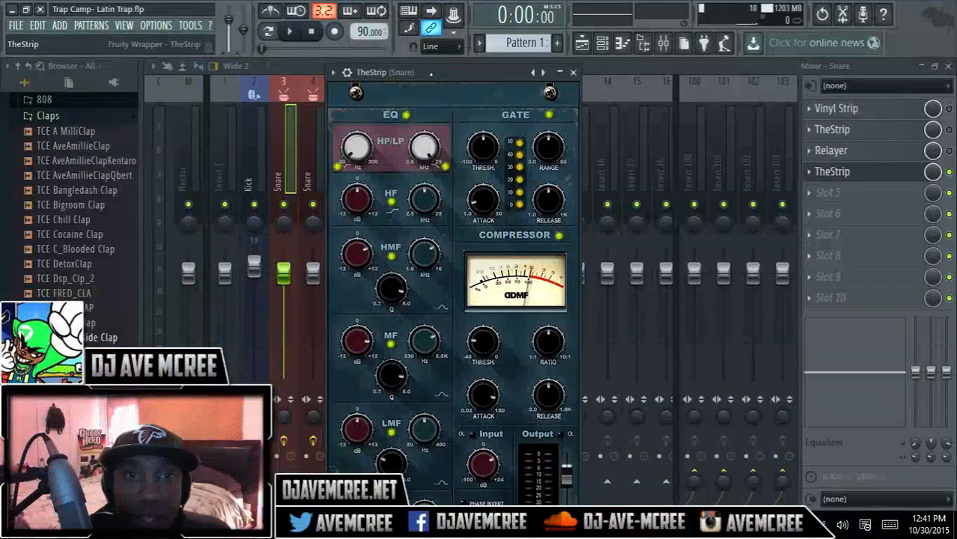
left_click(332, 72)
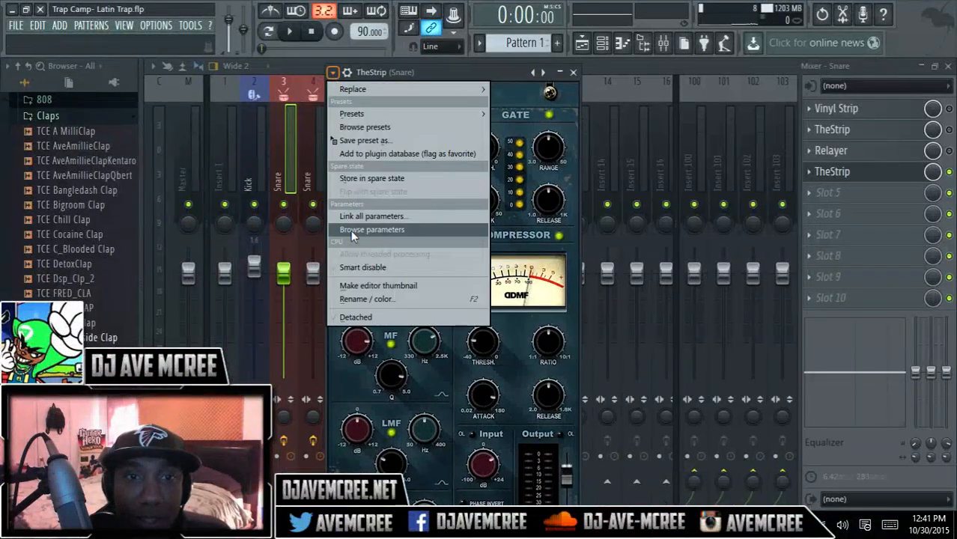
left_click(357, 317)
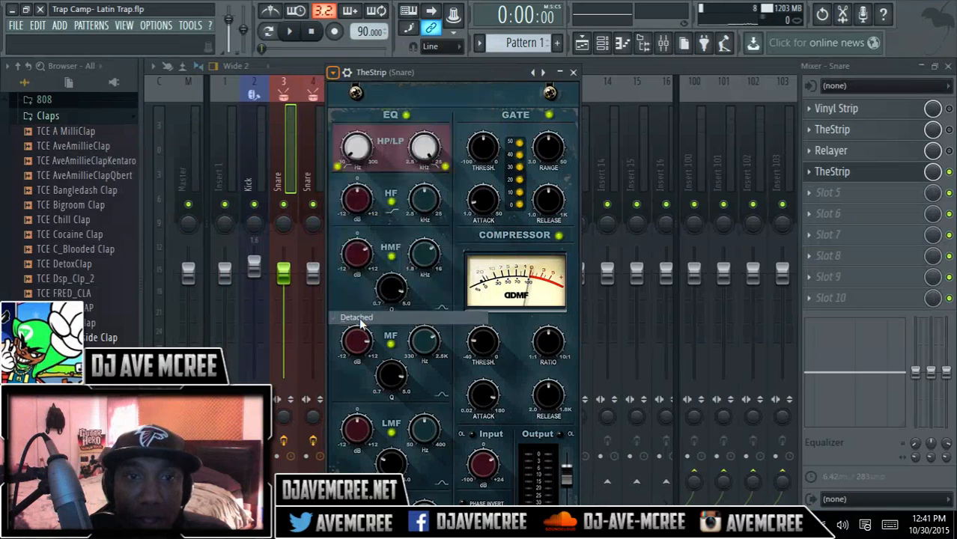
- Run the macro that switches smart disable for all plugins
left_click(164, 29)
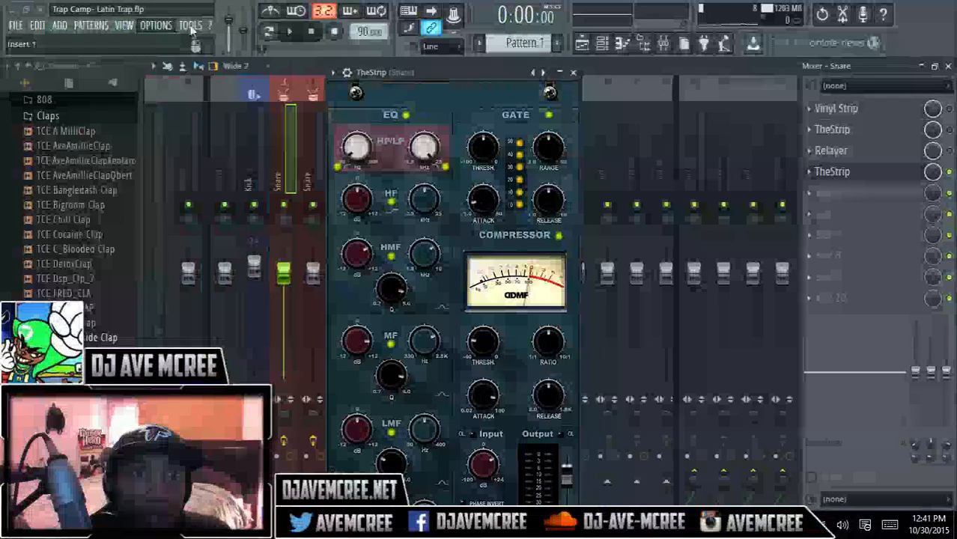
left_click(191, 27)
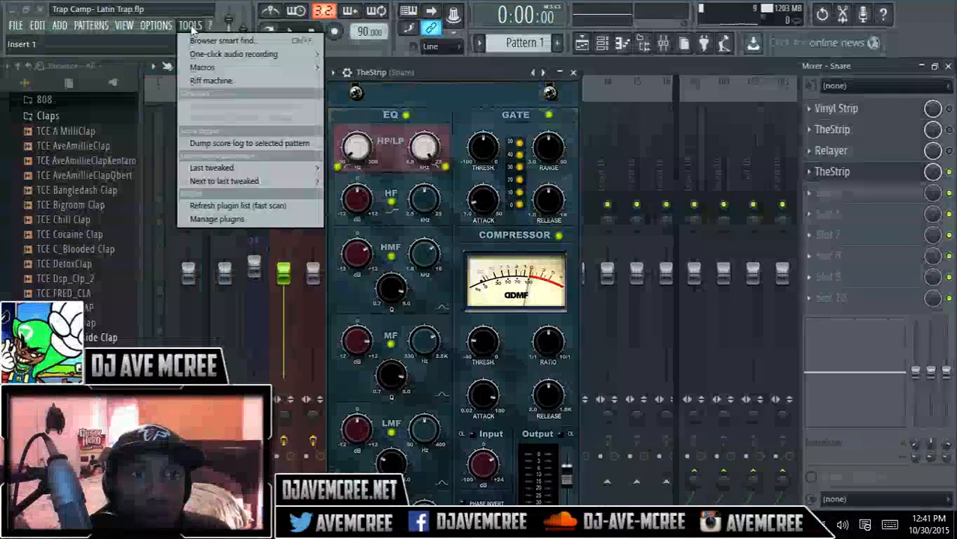
mouse_move(250, 69)
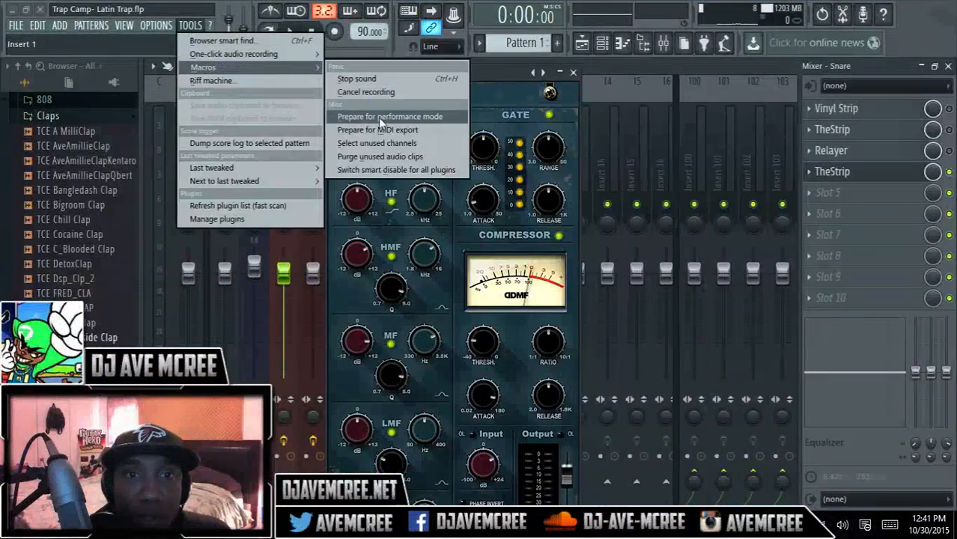
left_click(392, 169)
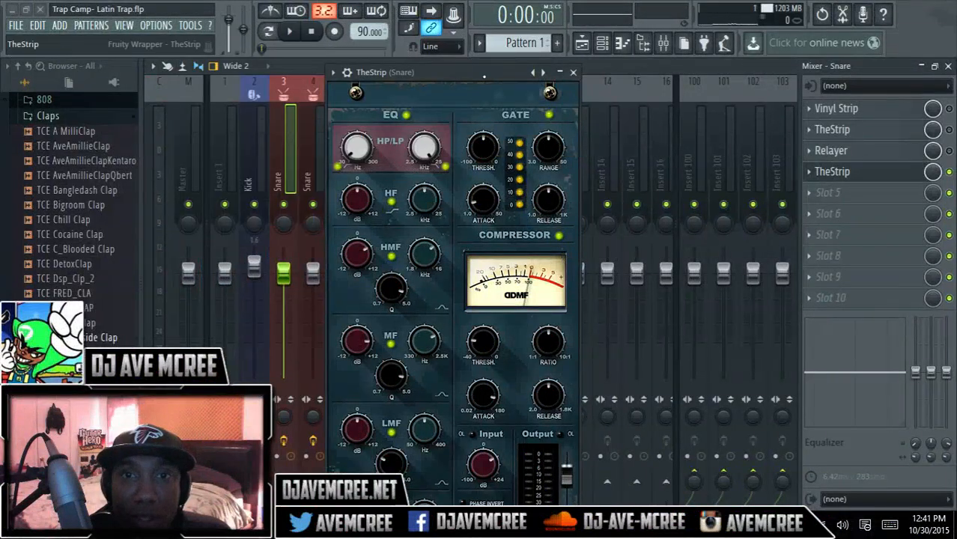
- Play back the beat to hear the snare through the TheStrip copy, and stop playback
left_click_drag(483, 76, 553, 16)
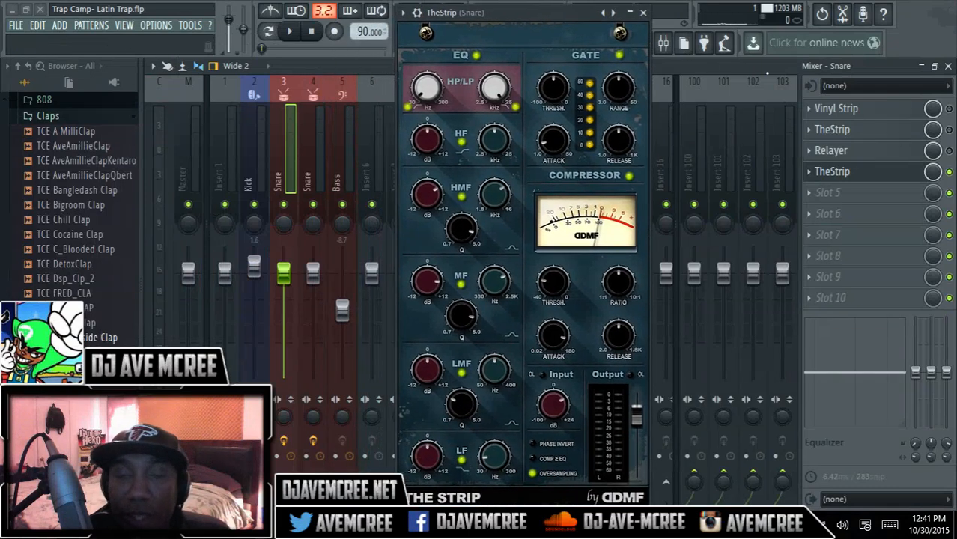
left_click(290, 32)
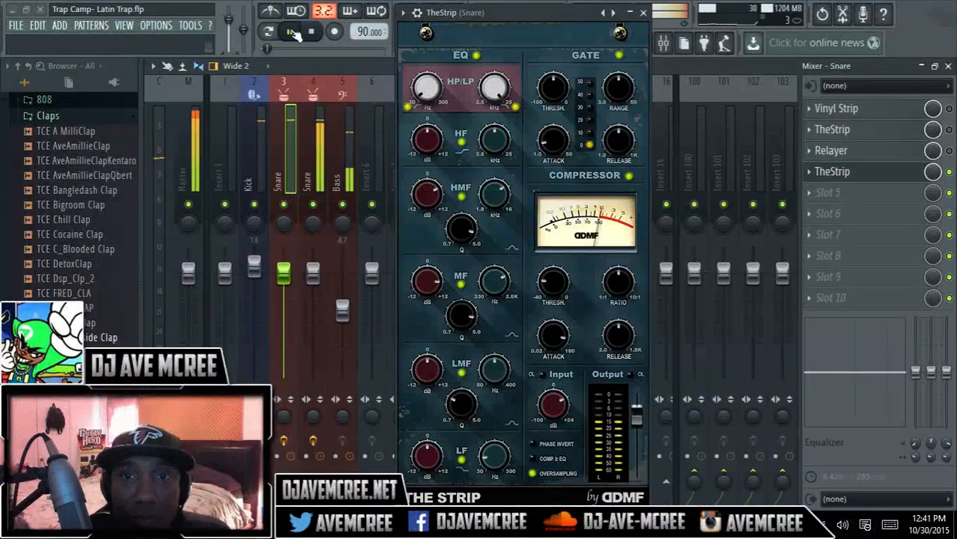
left_click(311, 34)
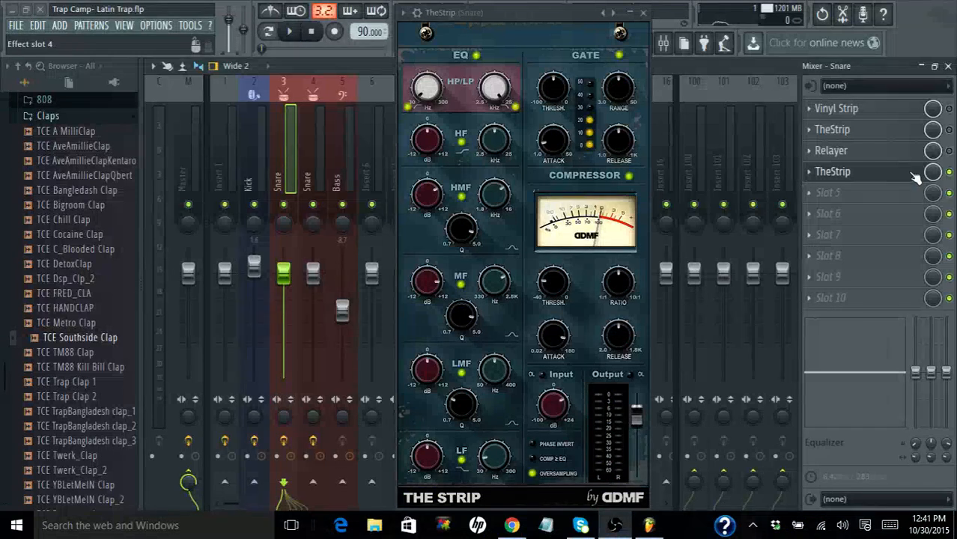
left_click(407, 14)
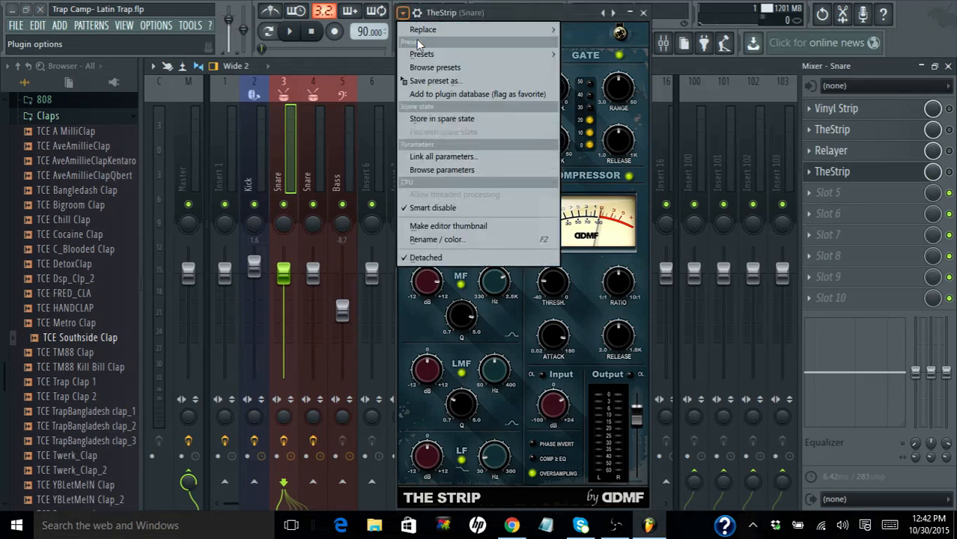
mouse_move(425, 57)
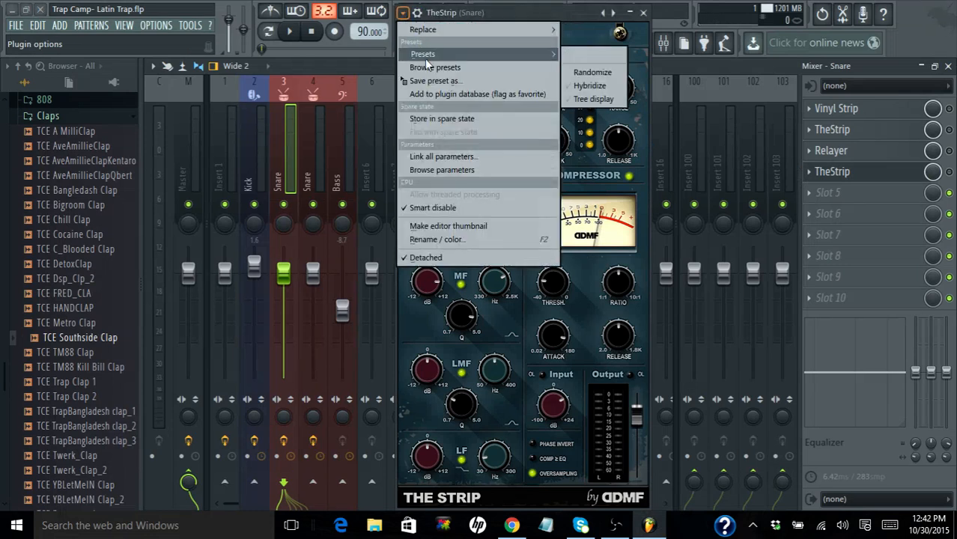
mouse_move(423, 30)
left_click(597, 18)
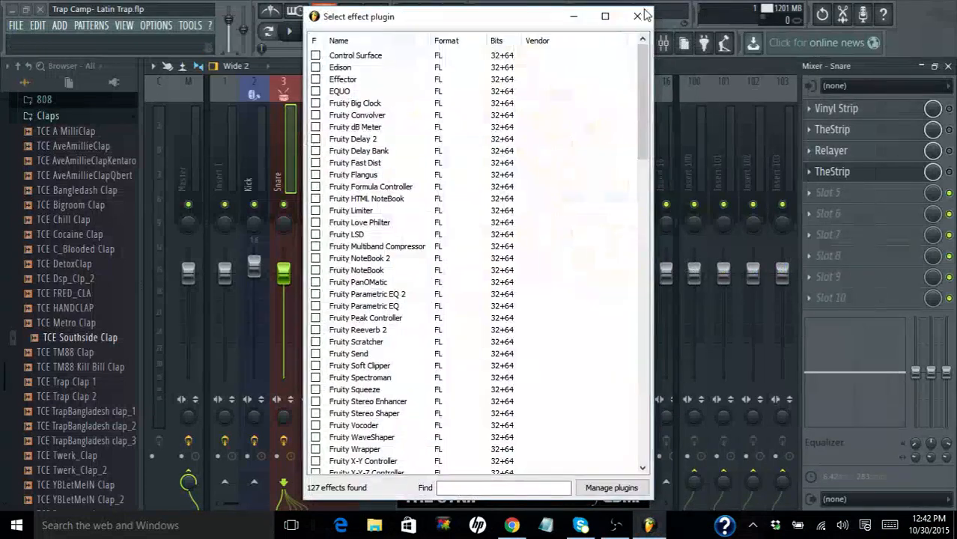
left_click(645, 16)
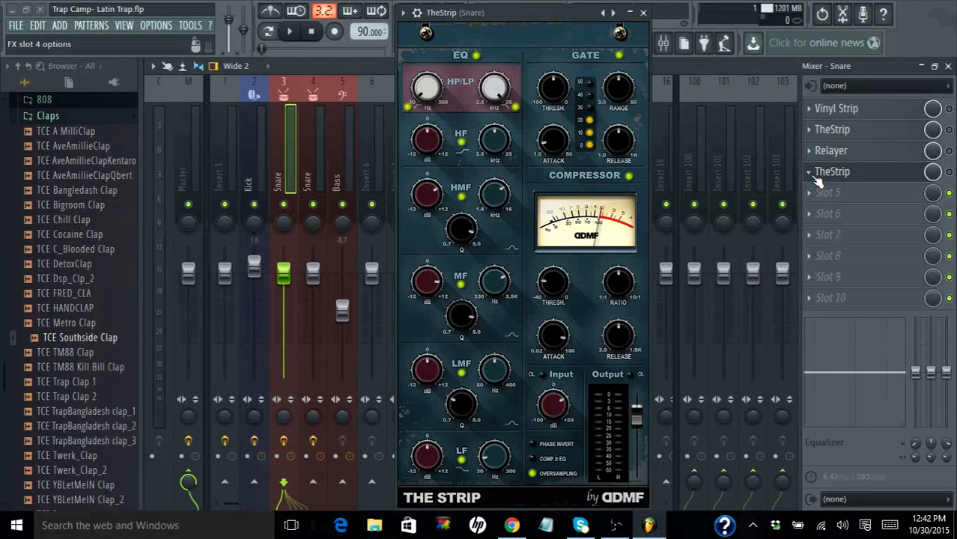
- Reload TheStrip in slot 4 from its wrapper settings to restore the defaults, and return to the plugin's controls
left_click(416, 13)
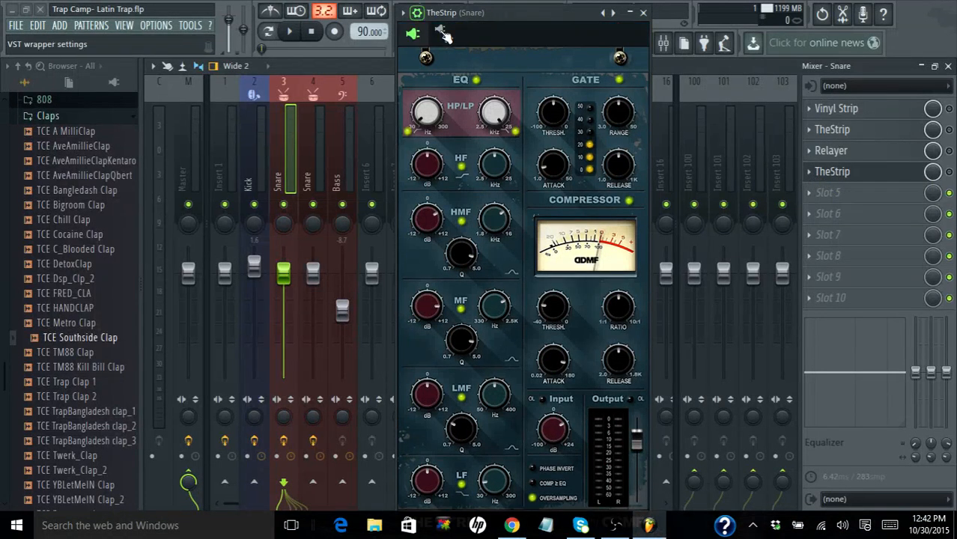
left_click(442, 34)
left_click(453, 183)
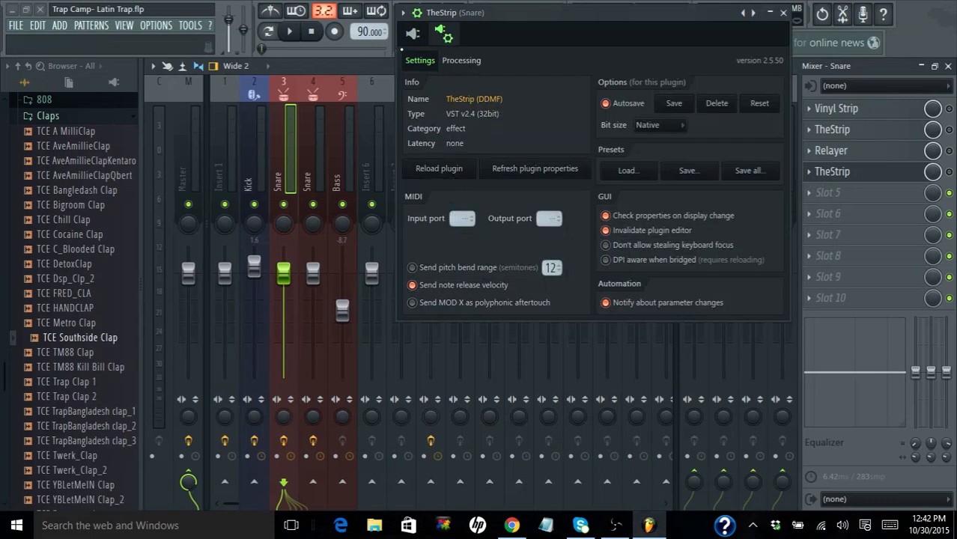
left_click(413, 33)
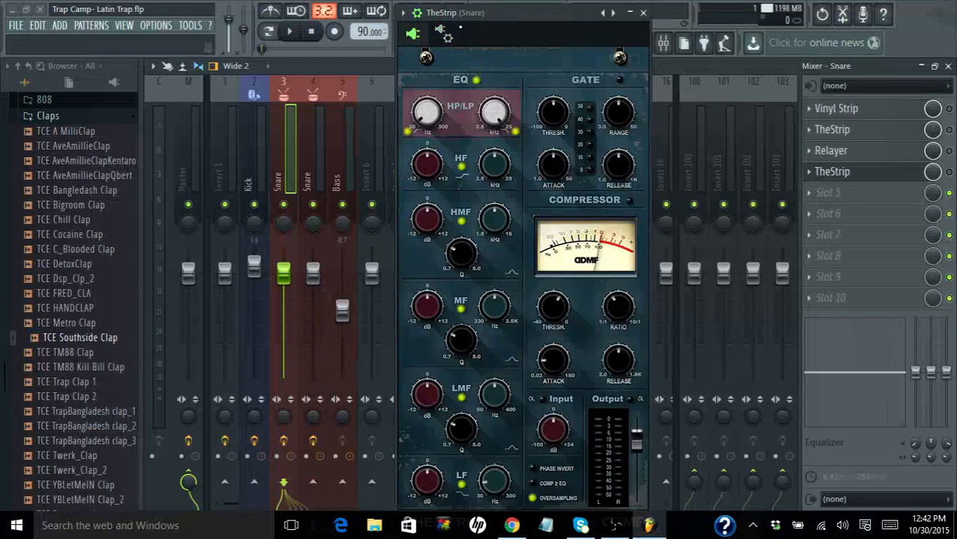
left_click(417, 13)
left_click_drag(495, 14, 497, 10)
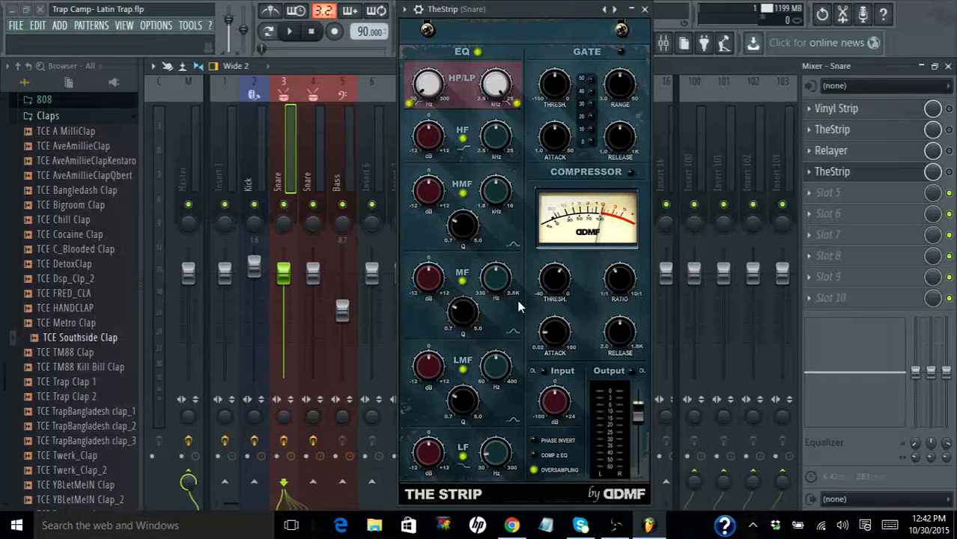
- Try changing the HMF gain in TheStrip and reset it to 0 dB
left_click_drag(430, 195, 423, 156)
double_click(424, 184)
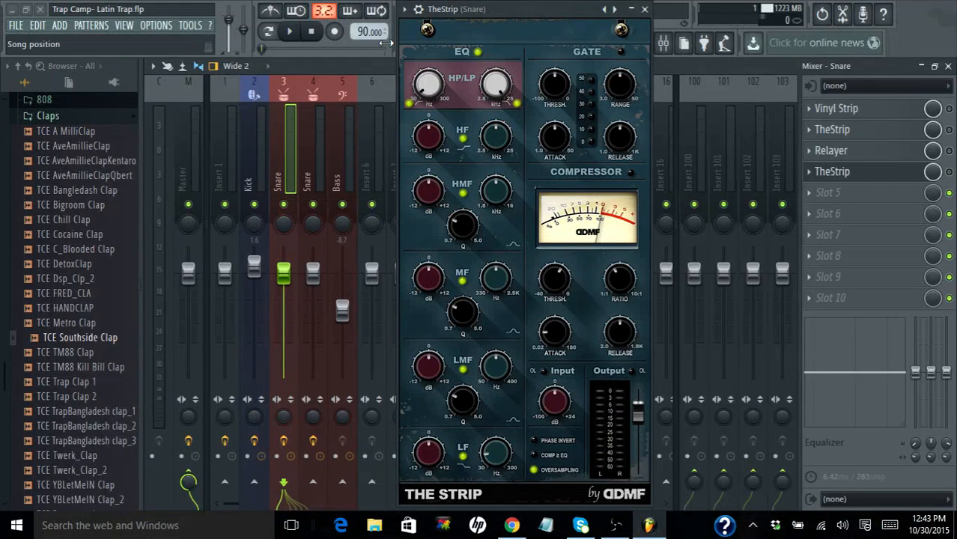
- Compare the beat with TheStrip in slot 4 bypassed and enabled by playing it back each way
left_click(294, 33)
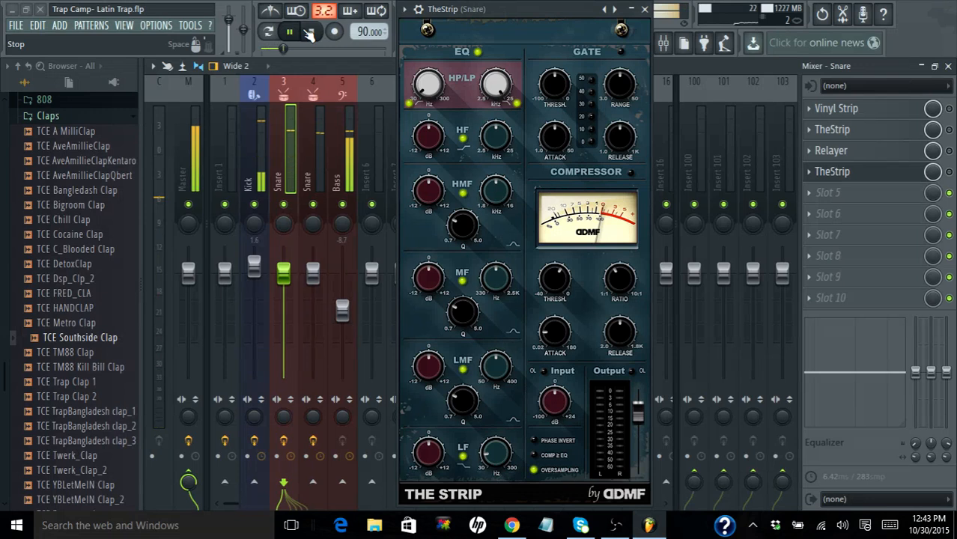
left_click(311, 36)
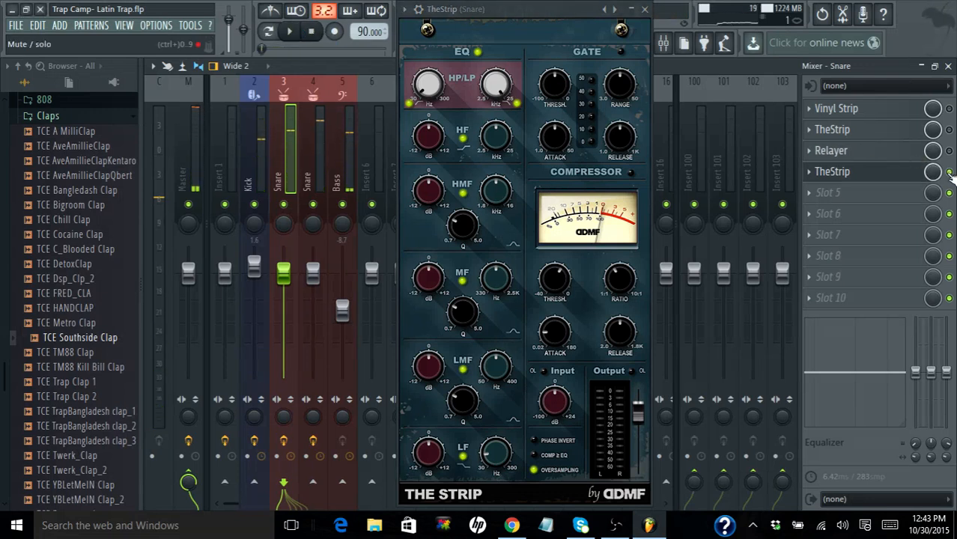
left_click(296, 34)
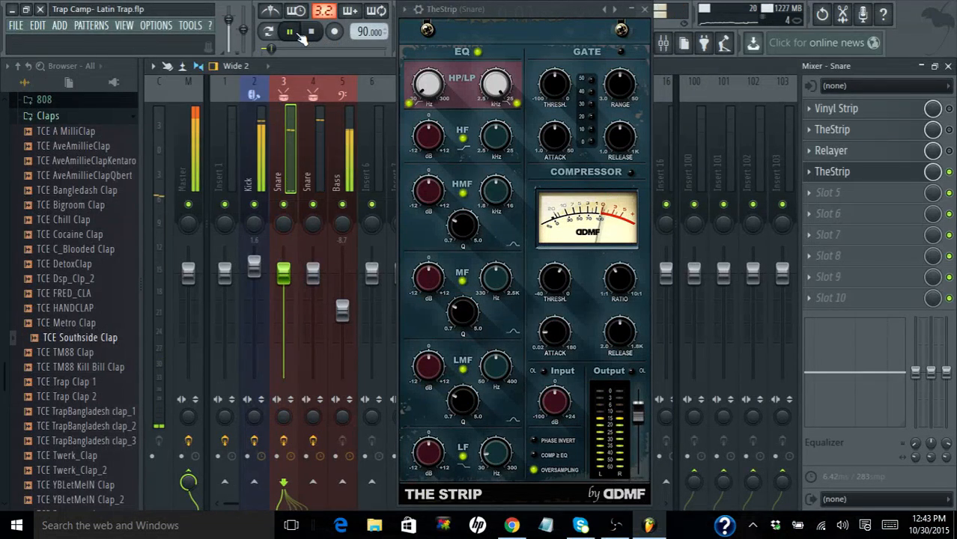
left_click(313, 33)
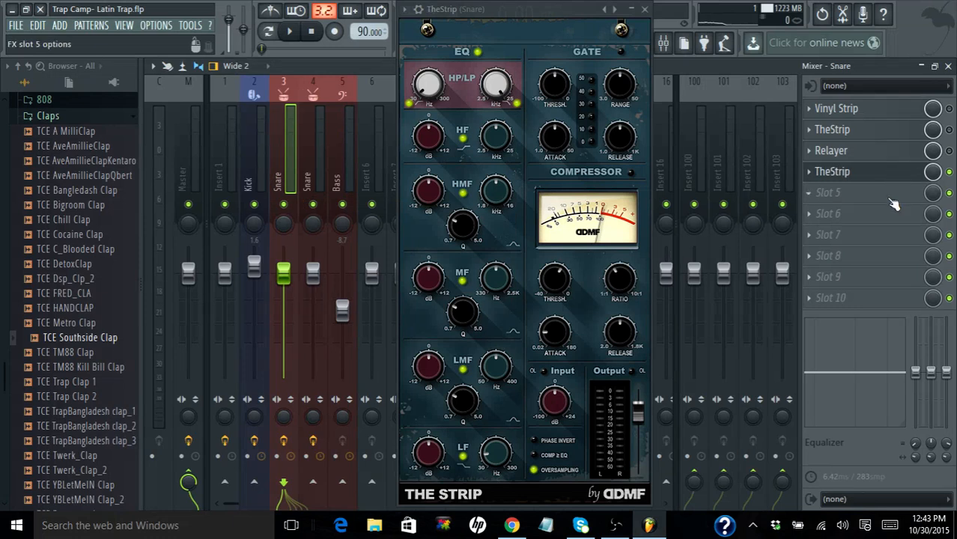
left_click(296, 35)
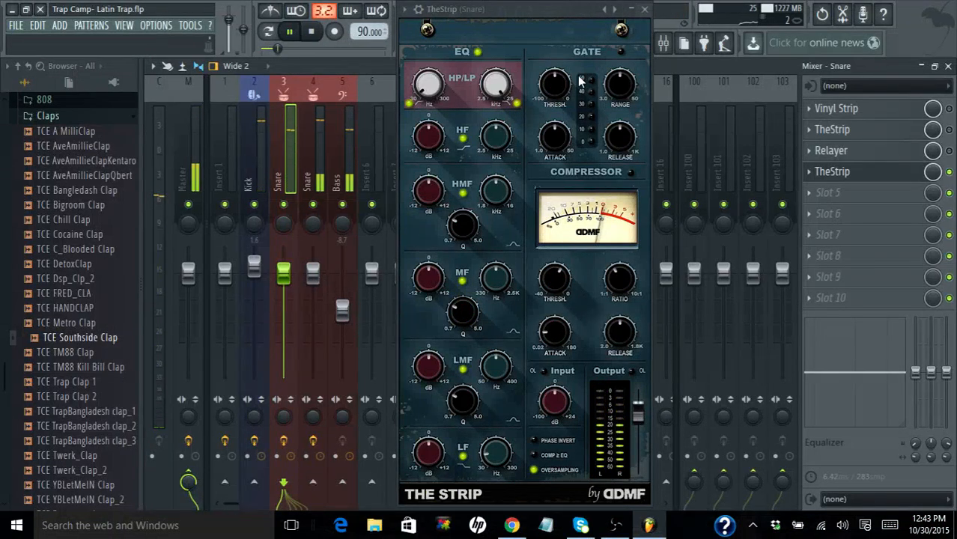
- Turn on the gate section in TheStrip and play the beat briefly to hear the gated snare
left_click(314, 32)
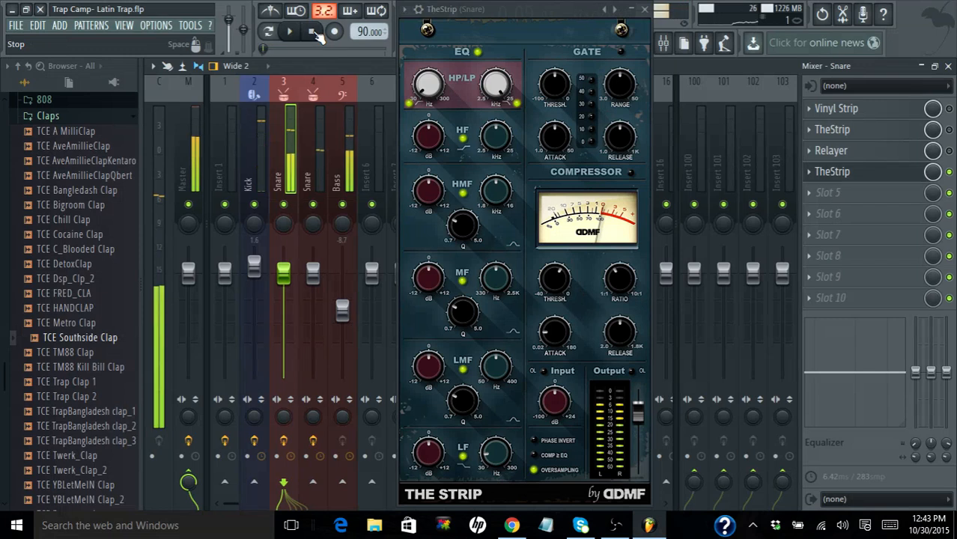
left_click(620, 53)
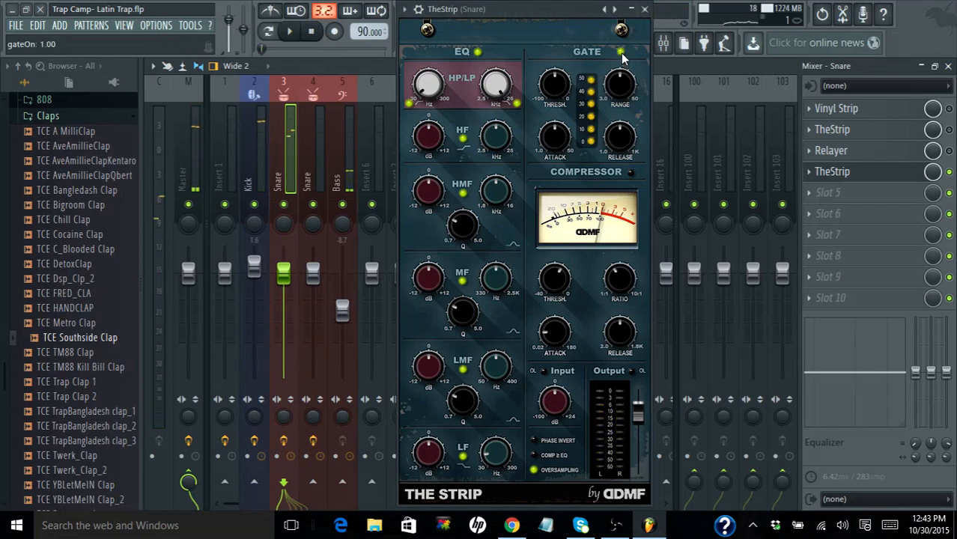
left_click(292, 32)
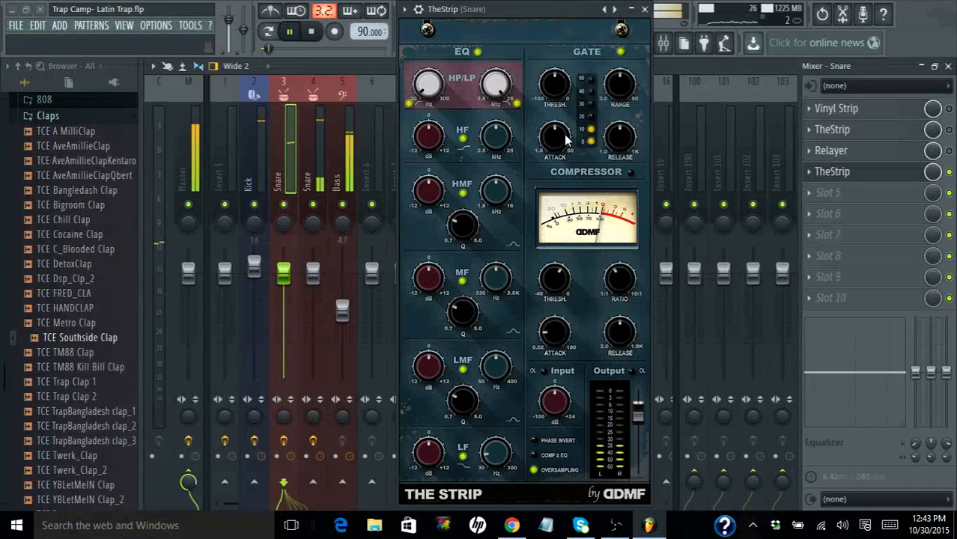
key("space")
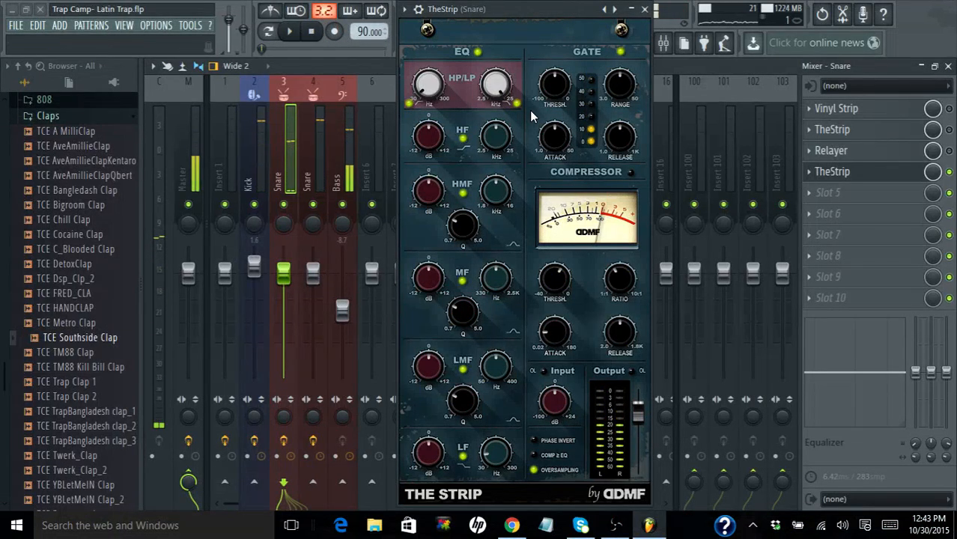
- Set the gate attack to its minimum of 1.0 and play back the beat twice to hear the effect
left_click_drag(555, 142, 555, 170)
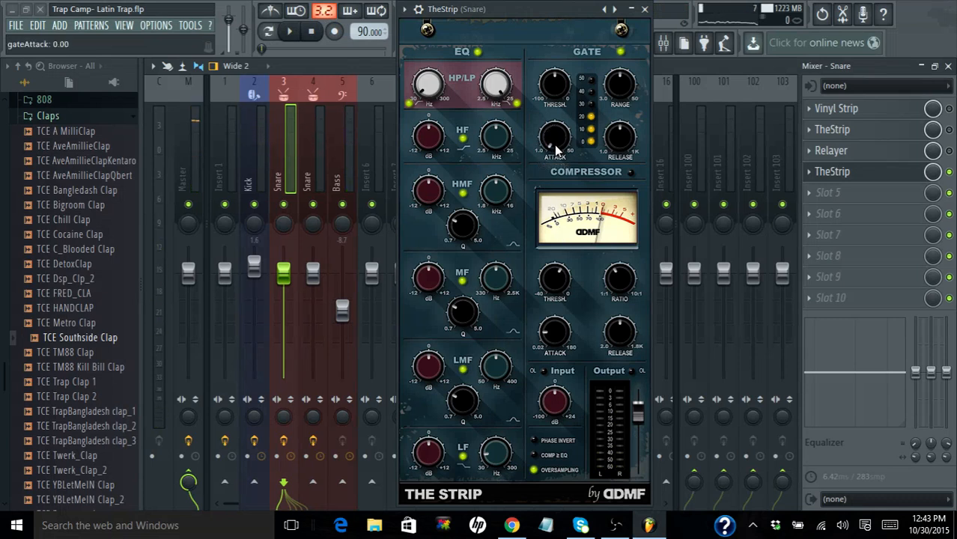
left_click(298, 40)
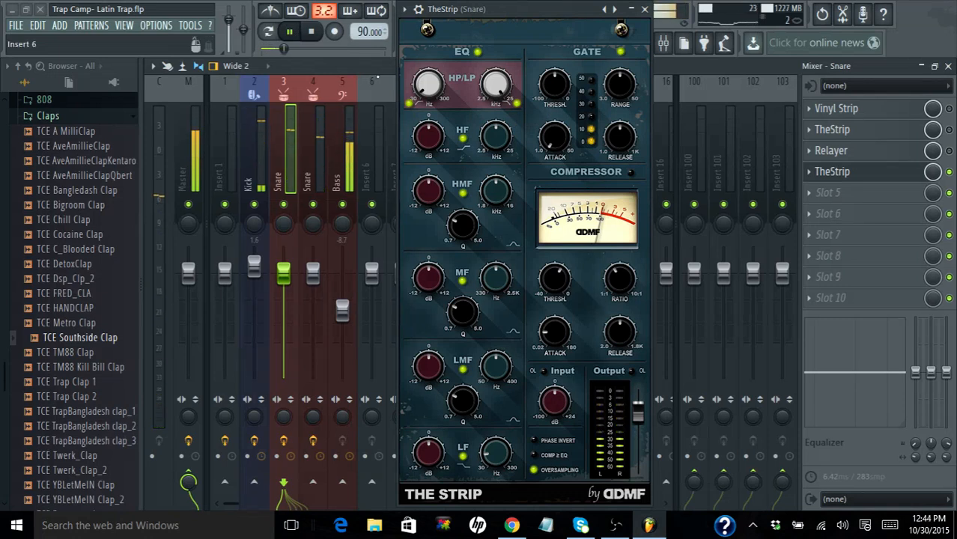
left_click(319, 39)
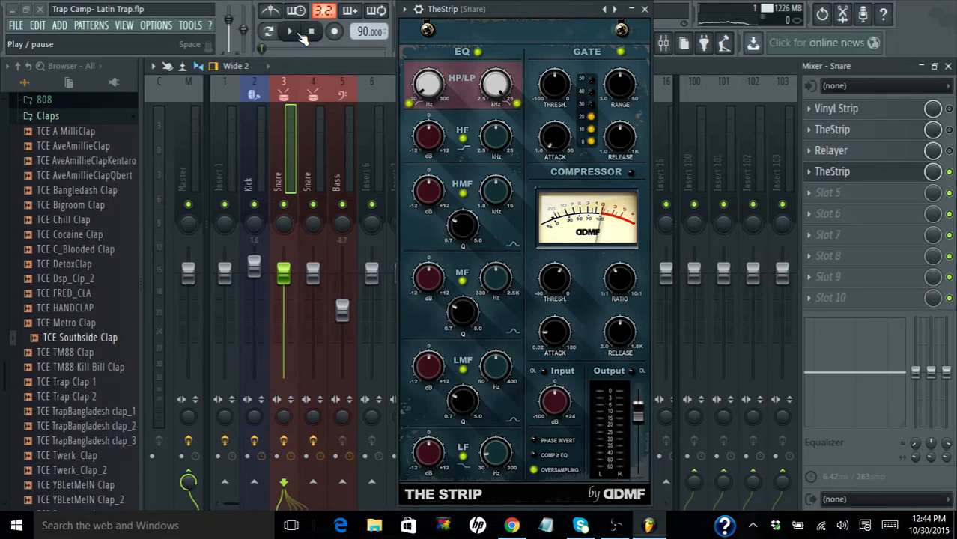
left_click(300, 33)
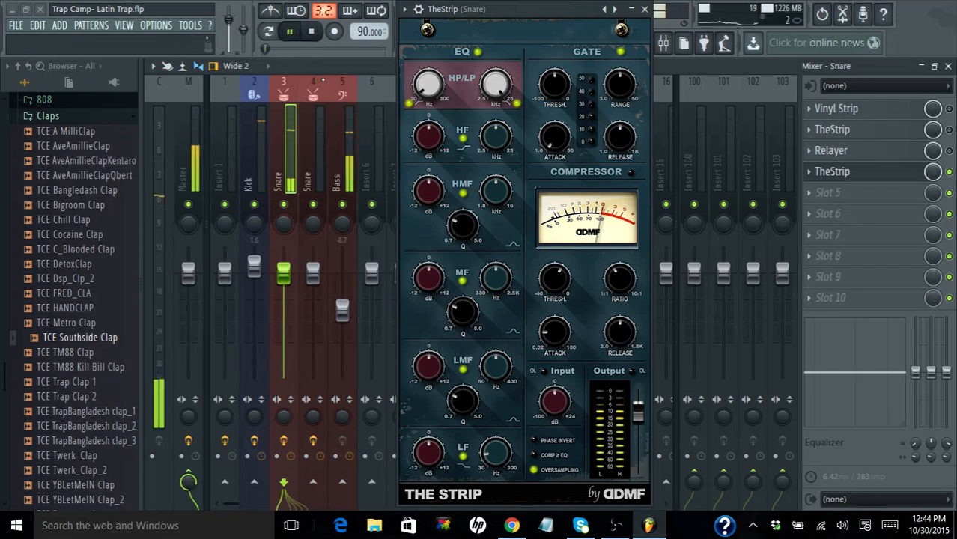
key("space")
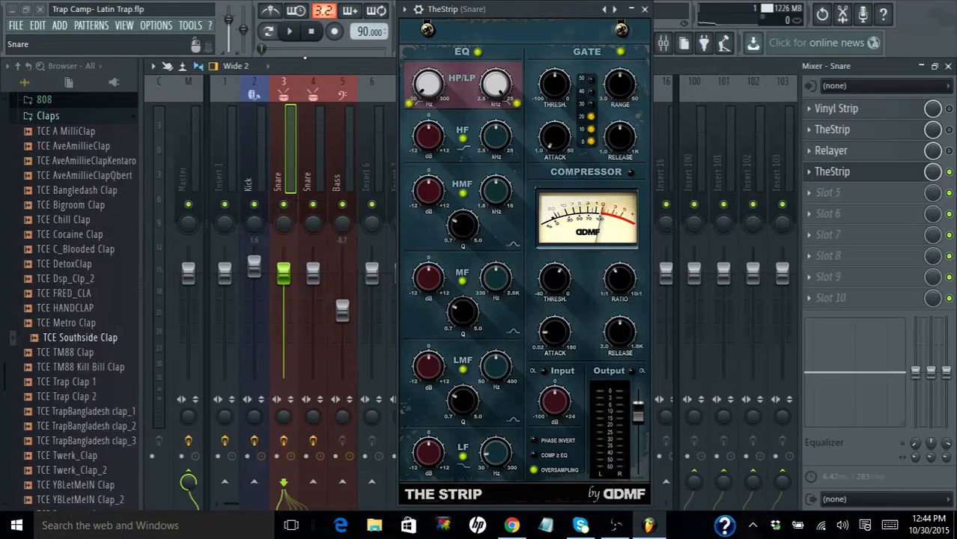
- With the beat playing, boost the MF gain to about 0.93, tune the MF frequency and set its Q to about 0.59
left_click(297, 41)
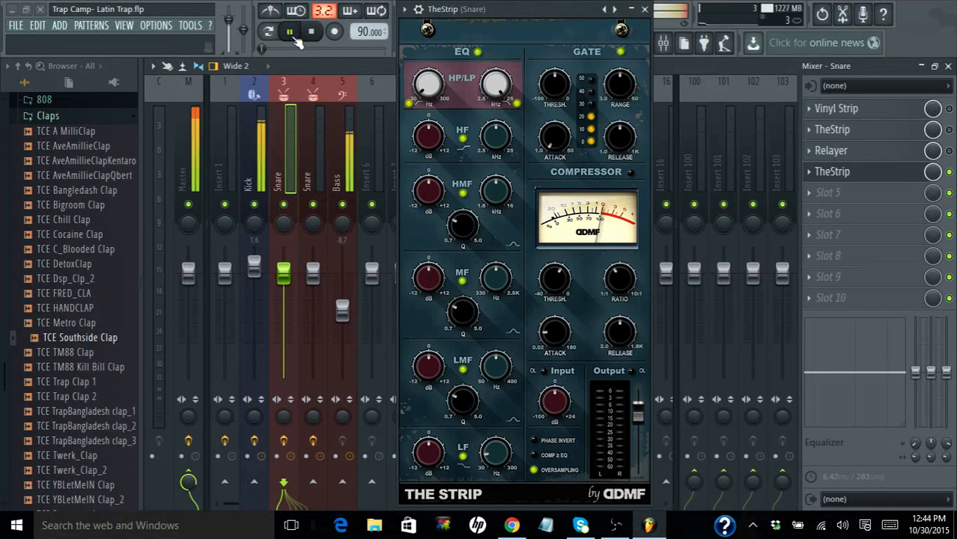
left_click_drag(425, 275, 416, 208)
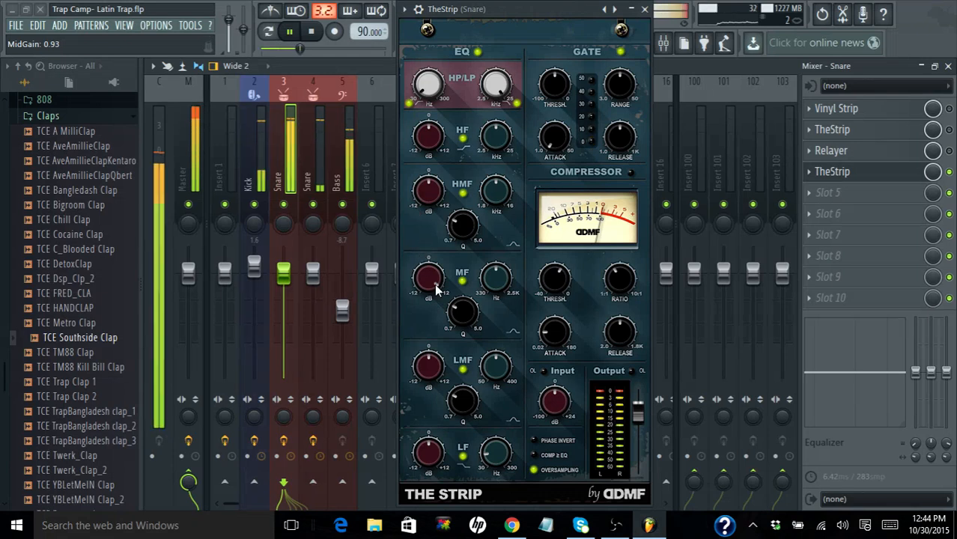
left_click_drag(483, 293, 497, 275)
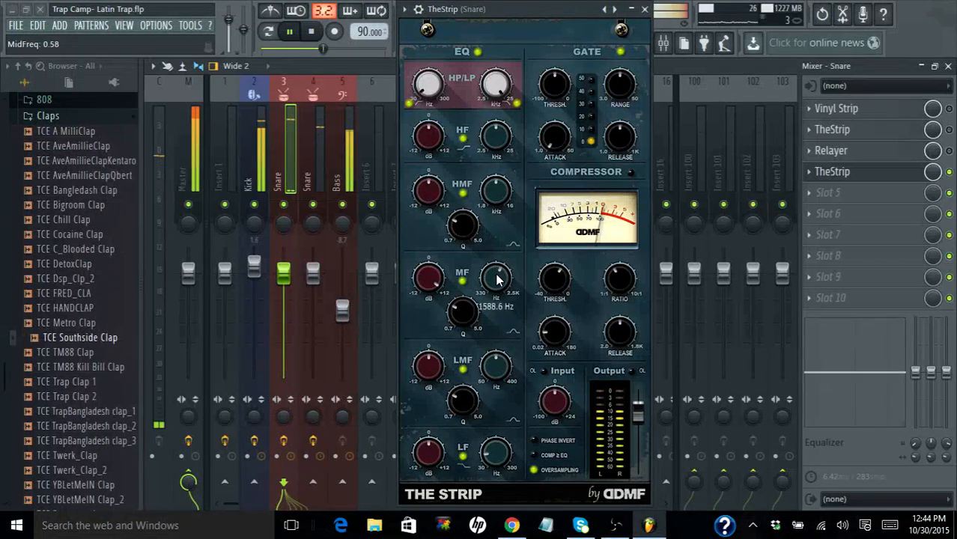
left_click_drag(463, 311, 456, 249)
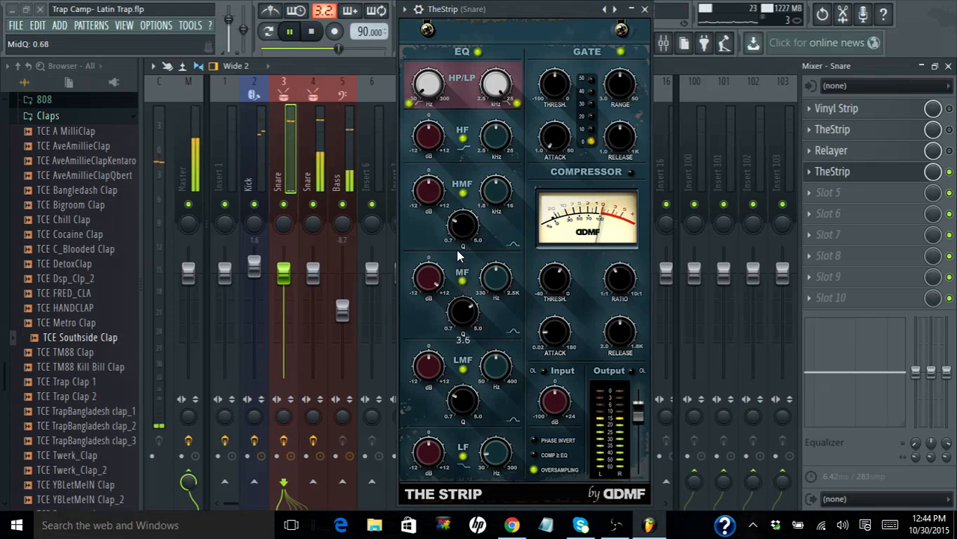
mouse_move(496, 274)
left_mouse_down()
mouse_move(482, 241)
mouse_move(503, 337)
mouse_move(486, 200)
mouse_move(494, 280)
left_mouse_up()
left_click_drag(471, 311, 478, 331)
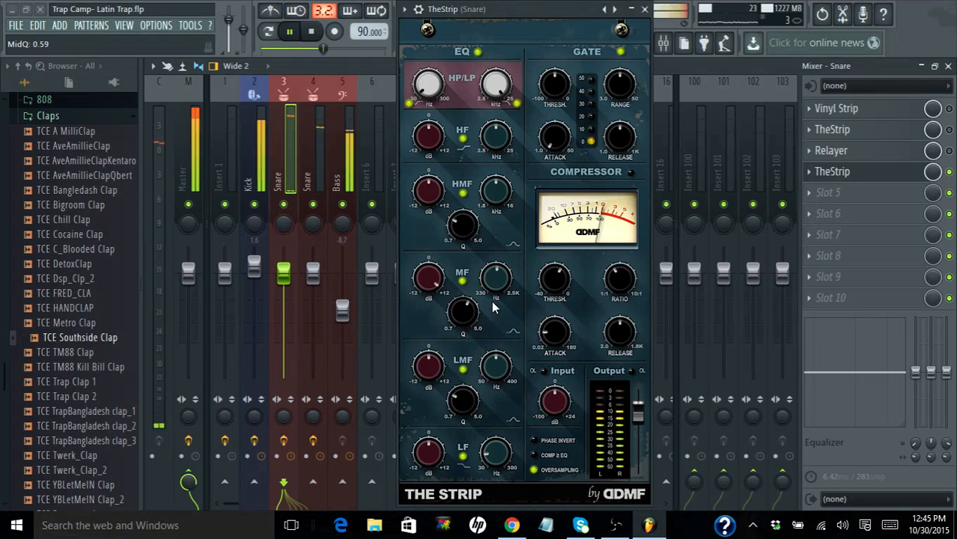
- Try boosting the LMF gain to about 7.8 dB while varying the band's Q and sweeping its frequency through 300.6 Hz and 358.0 Hz
mouse_move(426, 365)
left_mouse_down()
mouse_move(412, 285)
mouse_move(446, 416)
mouse_move(432, 369)
left_mouse_up()
left_click_drag(496, 365, 494, 324)
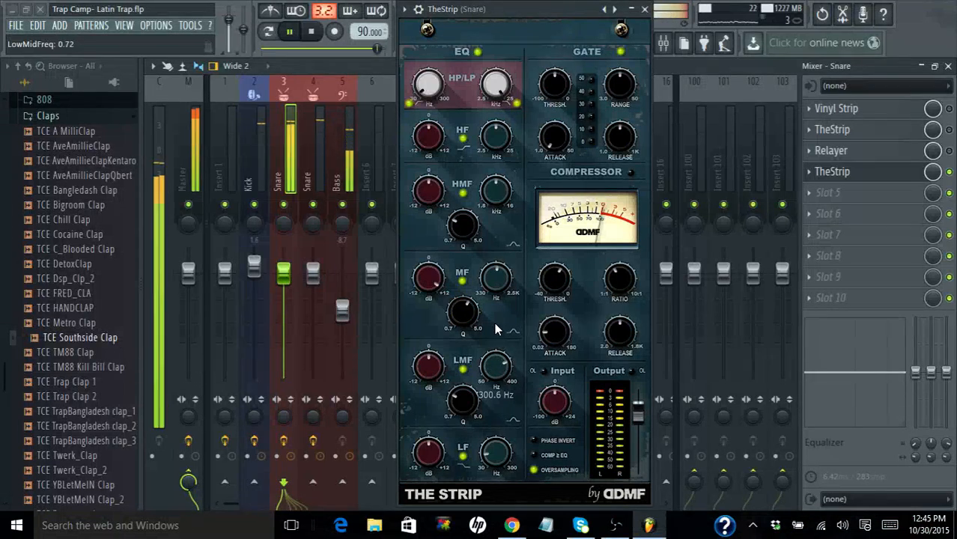
left_click_drag(462, 400, 446, 328)
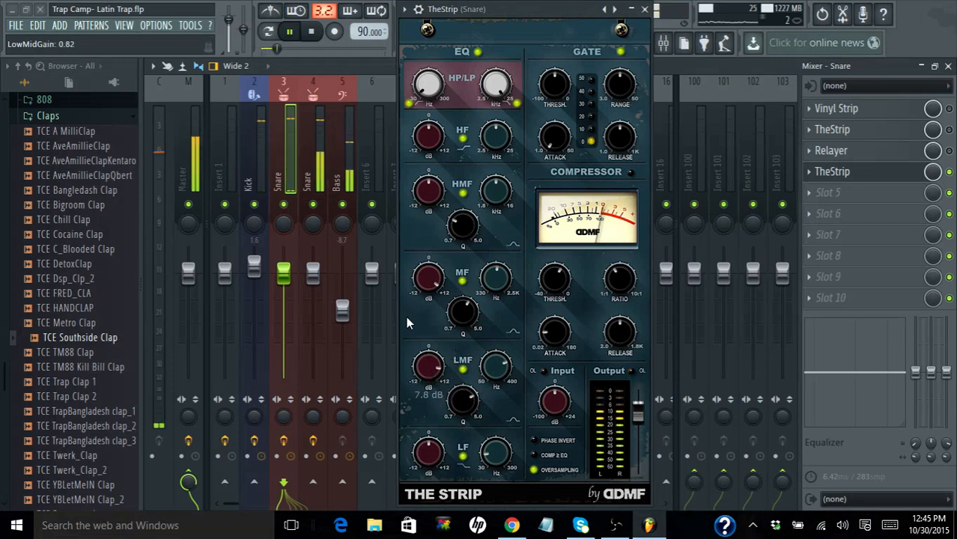
left_click_drag(464, 398, 474, 469)
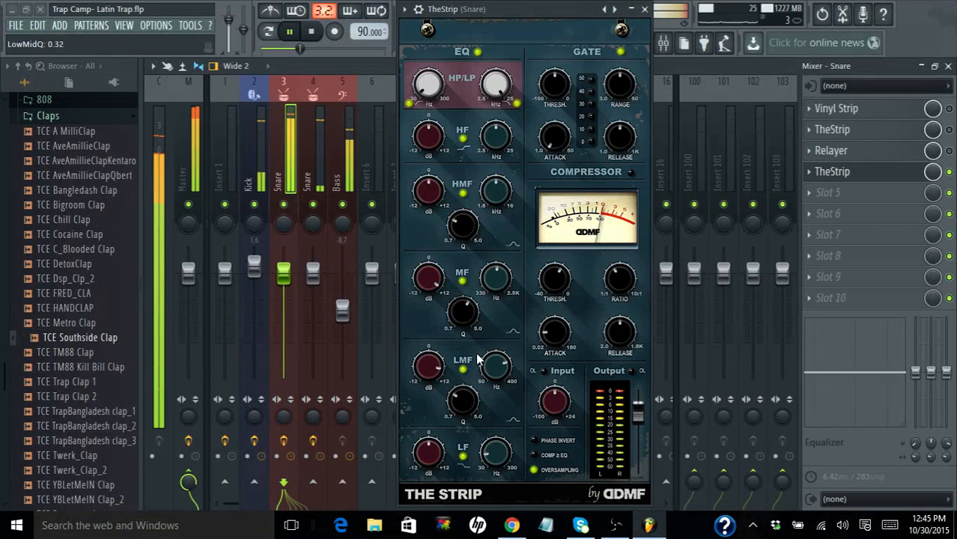
left_click_drag(500, 366, 481, 337)
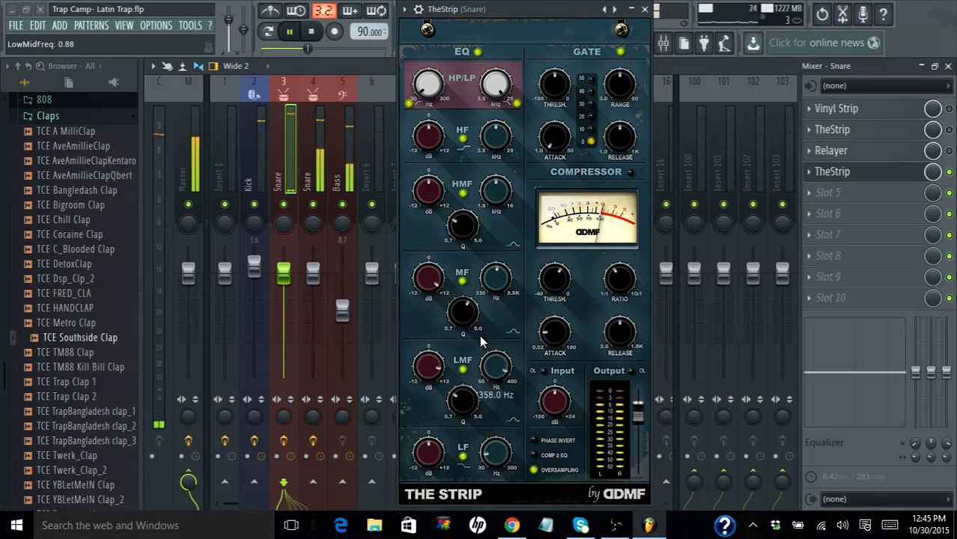
left_click_drag(491, 375, 496, 416)
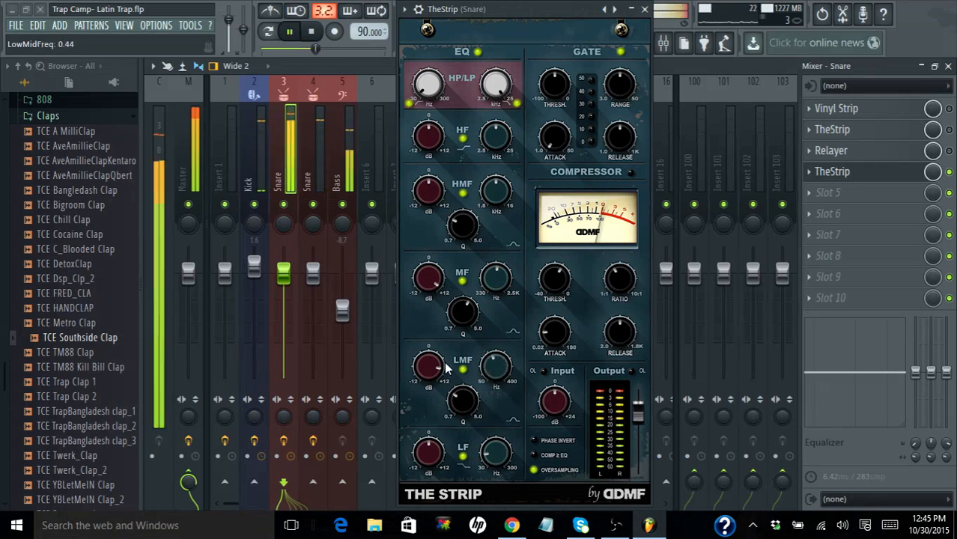
- Reset the LMF gain, Q and frequency to their centre positions, with the Q at 2.8
double_click(438, 370)
double_click(463, 400)
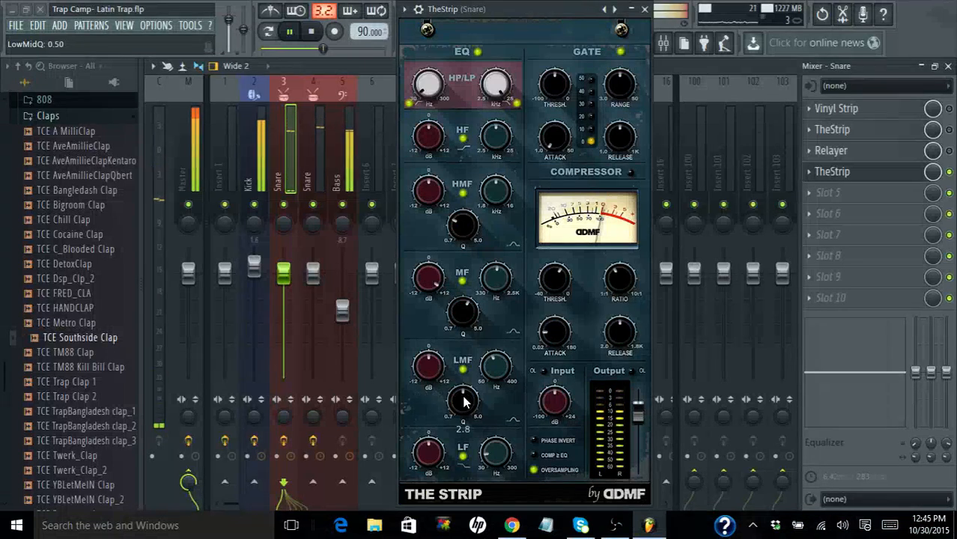
double_click(491, 373)
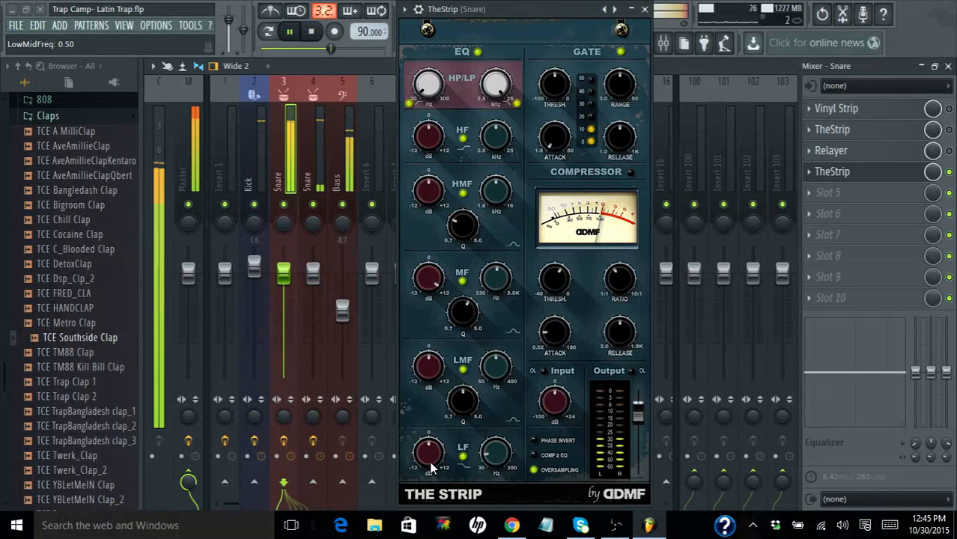
- Try a full LF gain boost while sweeping its frequency, bring the gain back to the centre and set the LF frequency to 0.50
left_click_drag(432, 469, 413, 372)
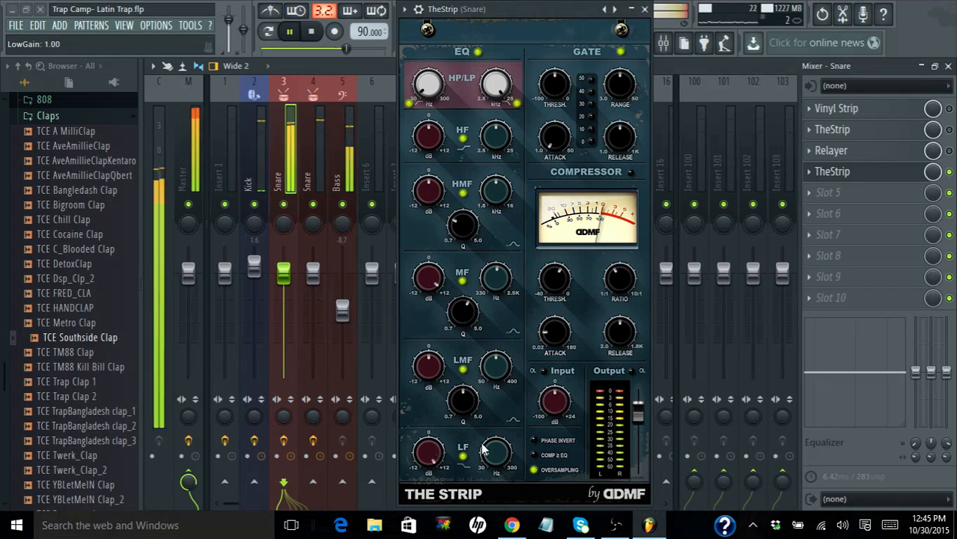
left_click_drag(487, 427, 474, 339)
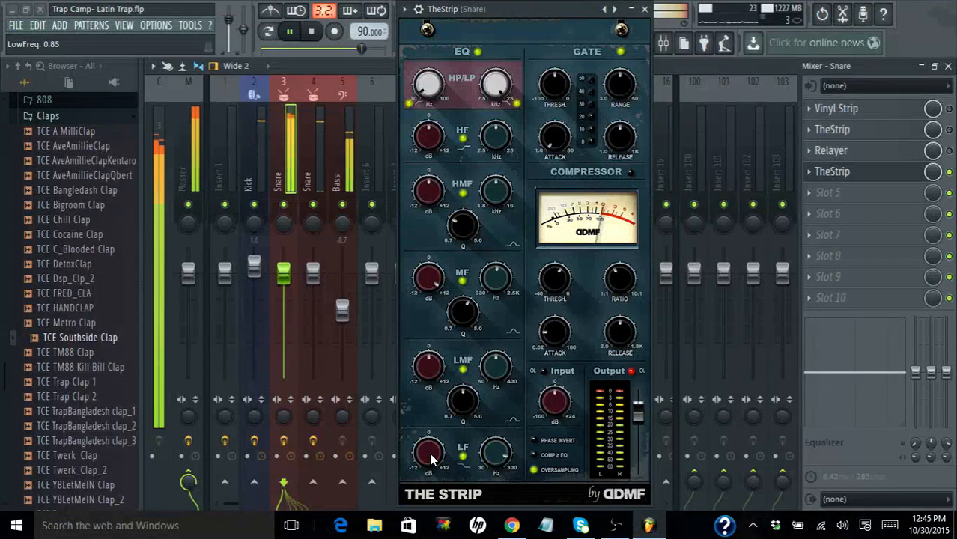
left_click_drag(440, 492, 445, 531)
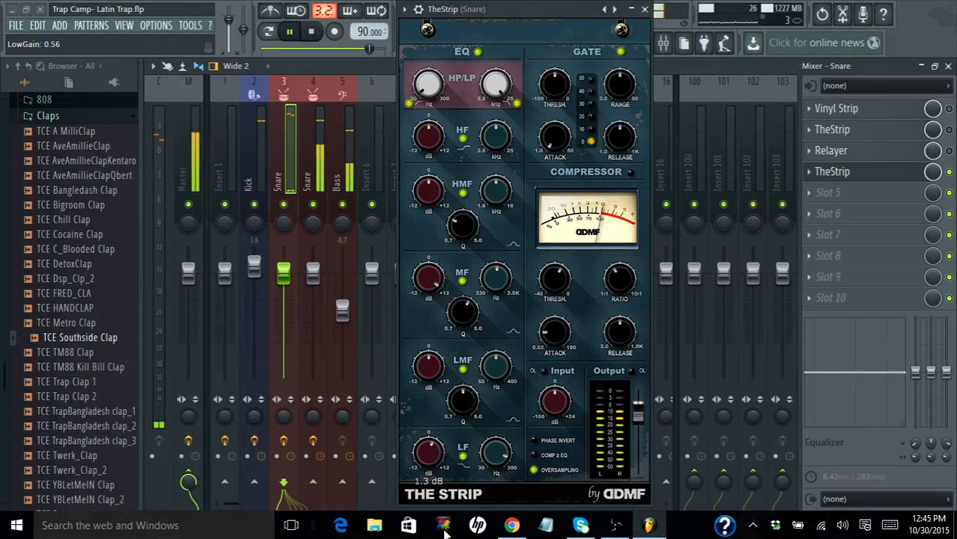
mouse_move(423, 460)
left_mouse_down()
mouse_move(428, 501)
mouse_move(432, 482)
mouse_move(441, 513)
mouse_move(422, 452)
left_mouse_up()
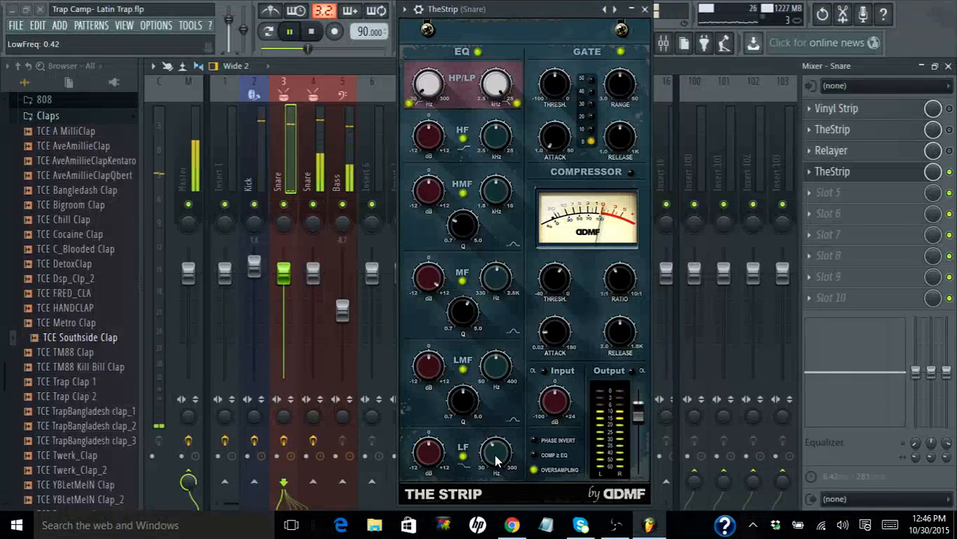
left_click_drag(494, 454, 494, 446)
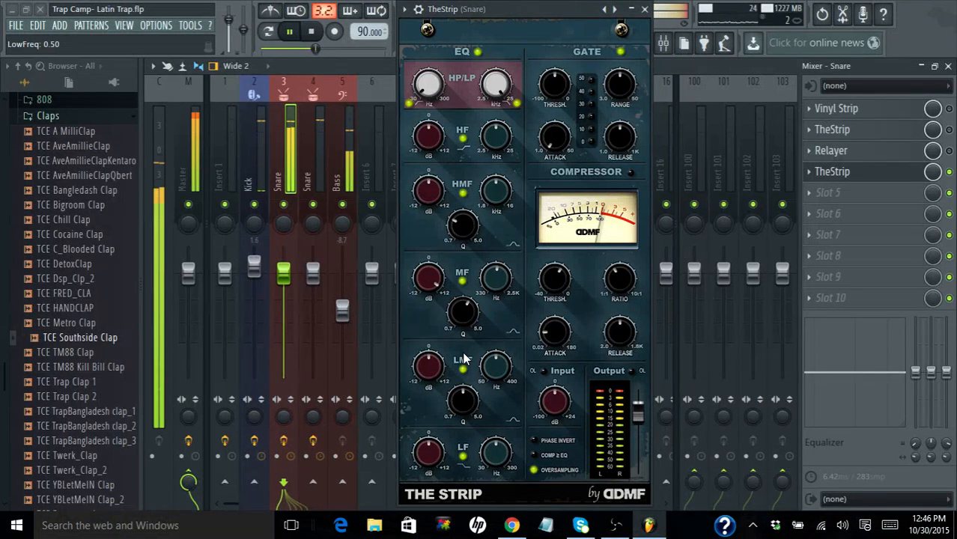
- Boost the HMF gain and raise that band's Q and frequency
left_click_drag(435, 196, 427, 135)
left_click_drag(457, 224, 475, 129)
mouse_move(494, 186)
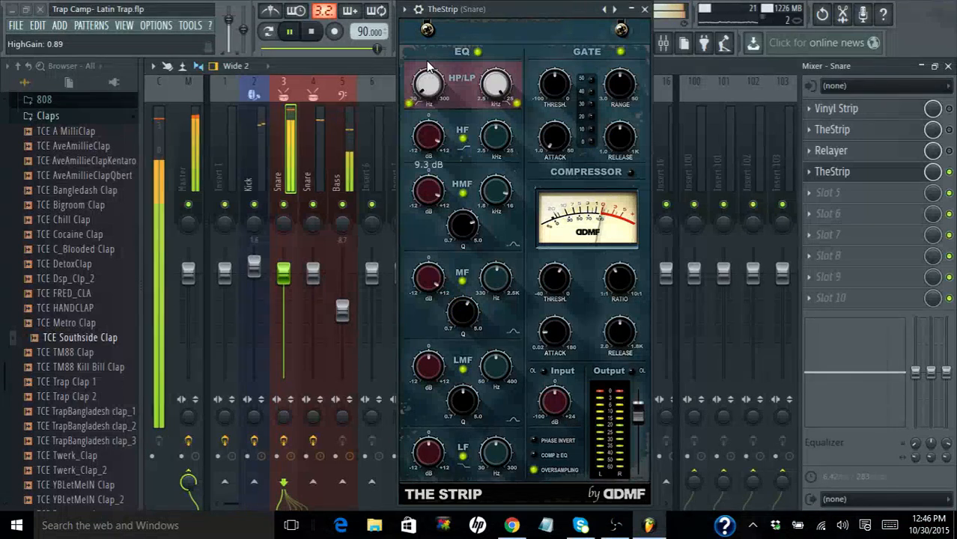
- Try HF gain boosts of 9.3 dB and 6.7 dB, and return the HF gain and frequency to their centre positions
left_click_drag(428, 66, 431, 85)
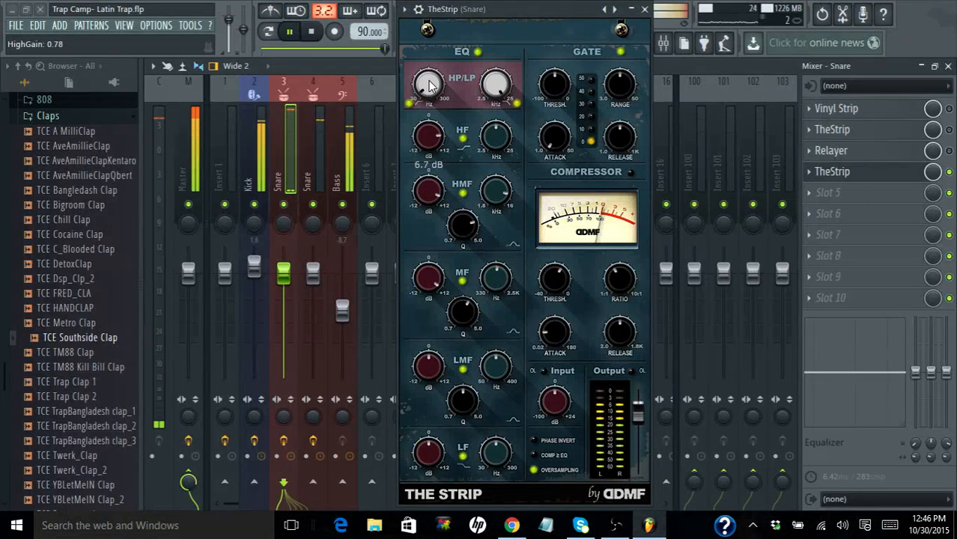
left_click_drag(495, 137, 509, 192)
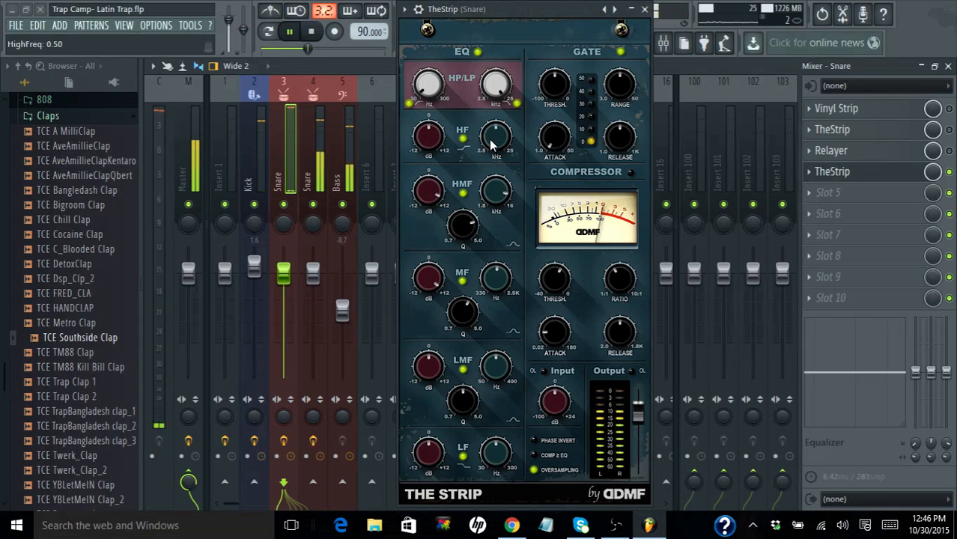
- Try an LF gain of 12 dB, compare the band switched off and on, and reset the gain to 0 dB
left_click_drag(434, 455, 400, 344)
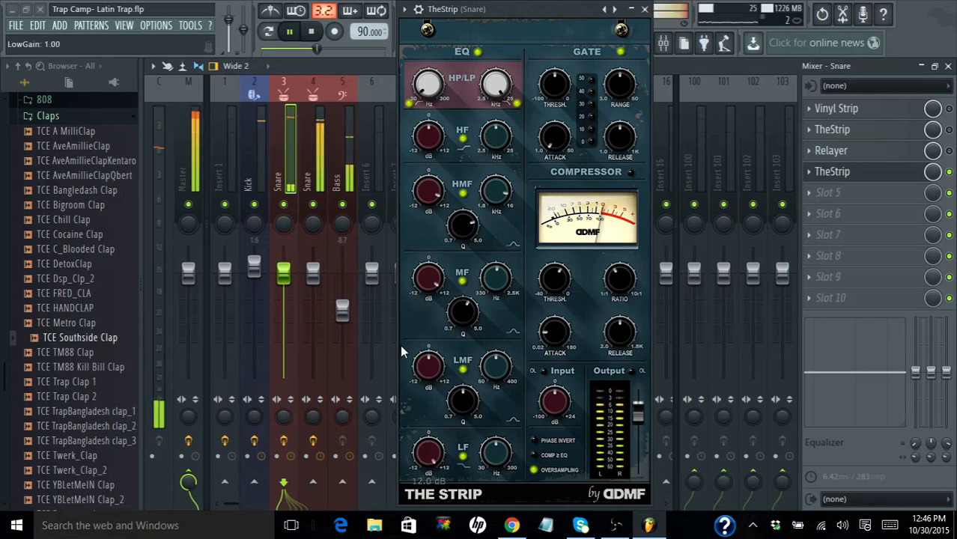
left_click(464, 456)
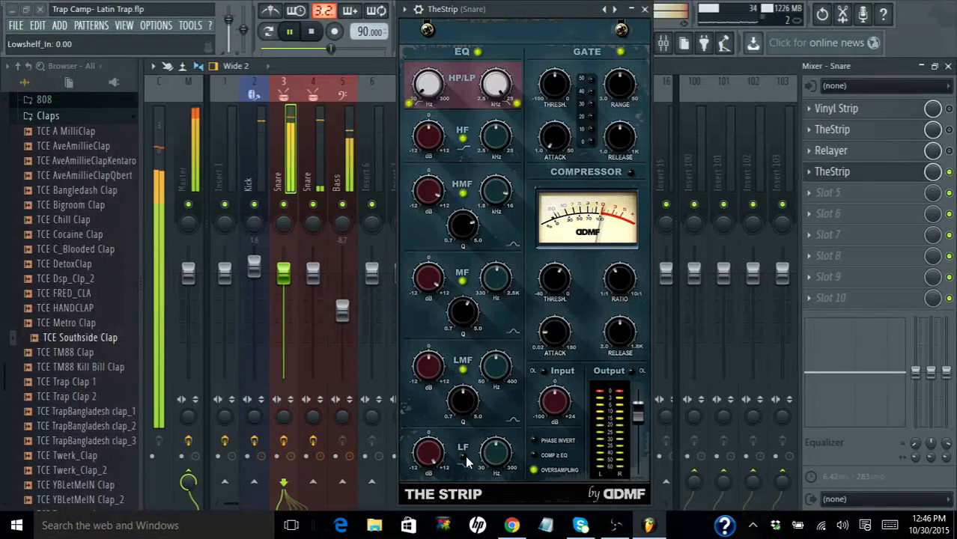
left_click(463, 456)
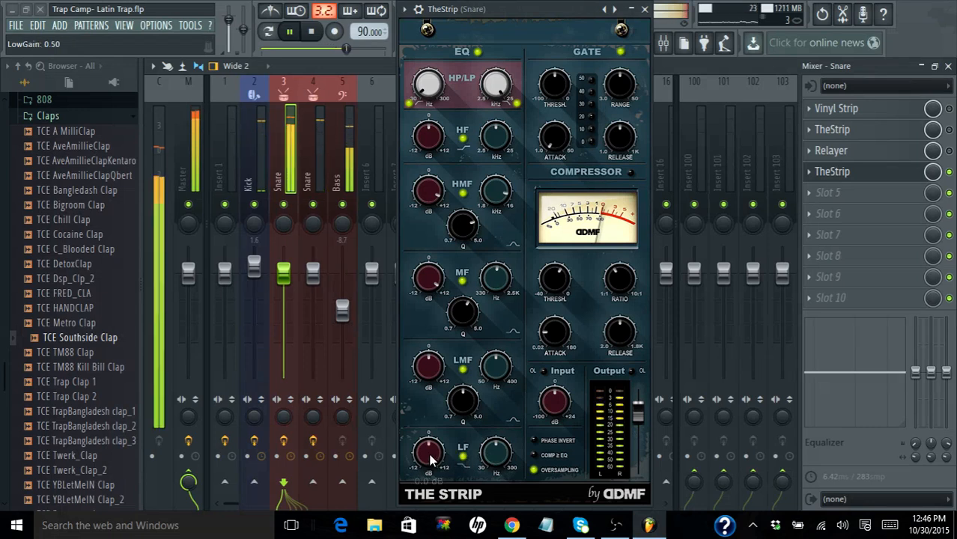
- Raise the input gain to about 10.8 dB, back it off slightly, and adjust the output gain
left_click_drag(561, 394, 546, 351)
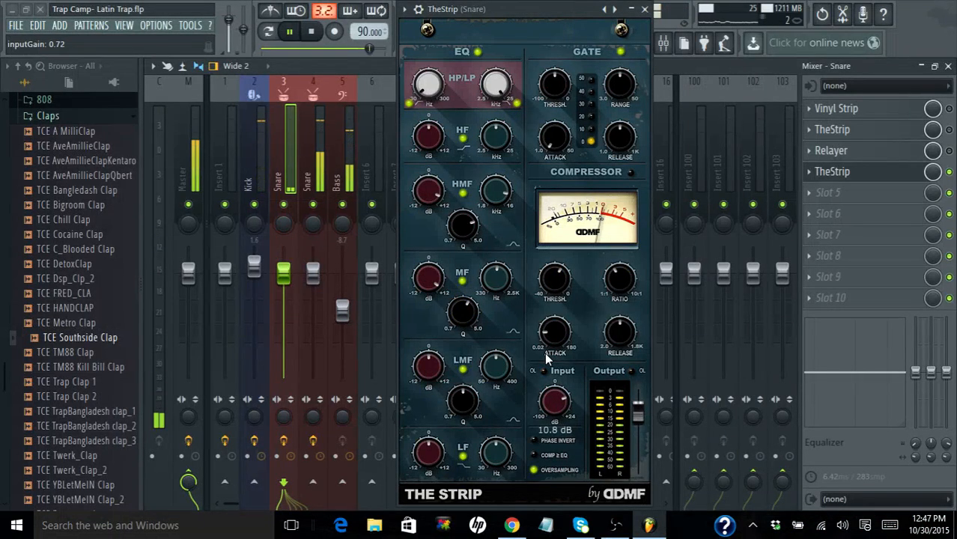
left_click_drag(544, 353, 551, 370)
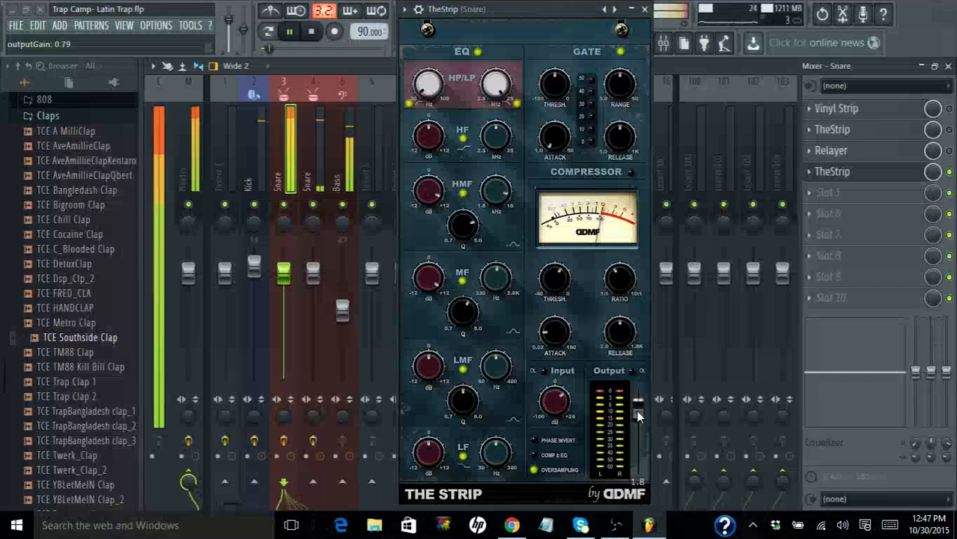
left_click_drag(638, 421, 640, 416)
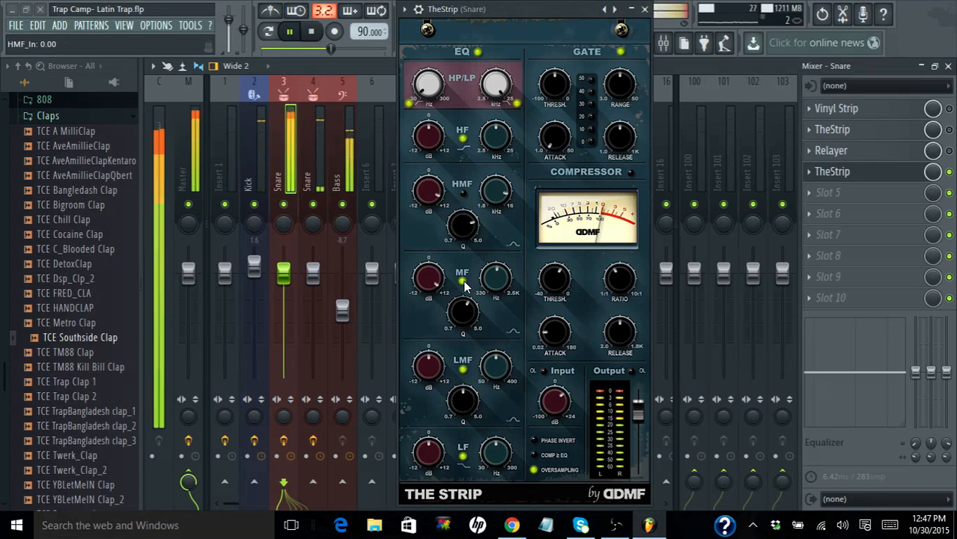
- Set the MF frequency to 738 Hz, try a gain cut before resetting it to 0 dB, and lower that band's Q
left_click_drag(491, 283, 510, 345)
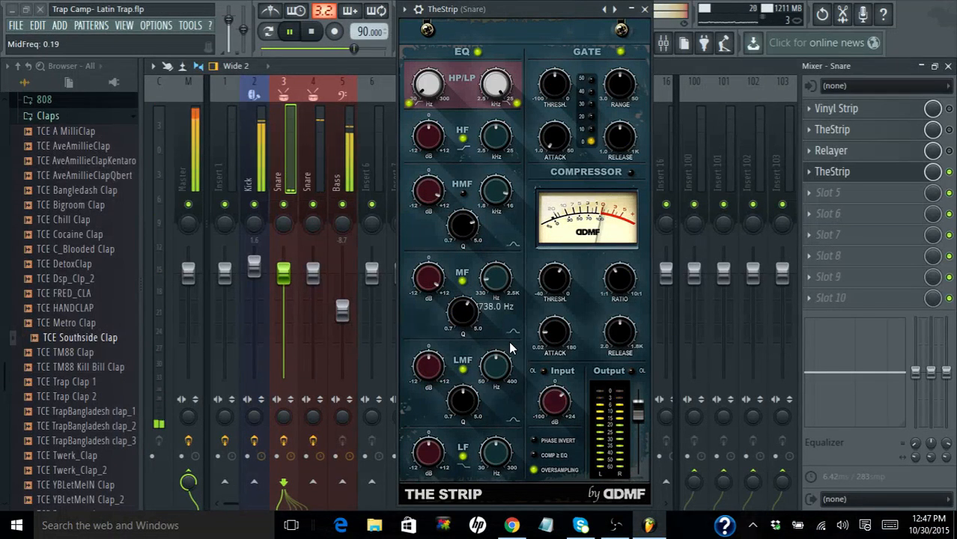
left_click_drag(431, 277, 451, 394)
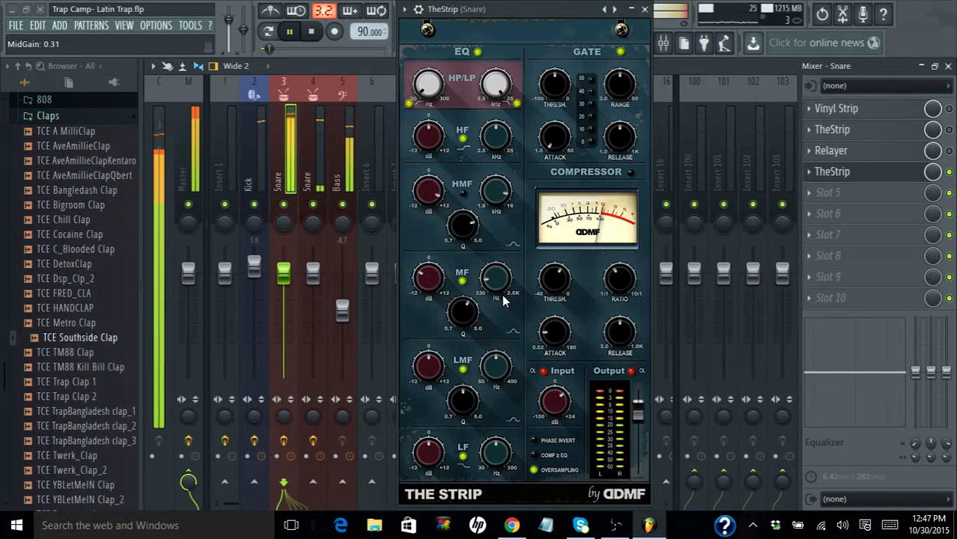
mouse_move(432, 277)
left_mouse_down()
mouse_move(432, 258)
mouse_move(433, 276)
left_mouse_up()
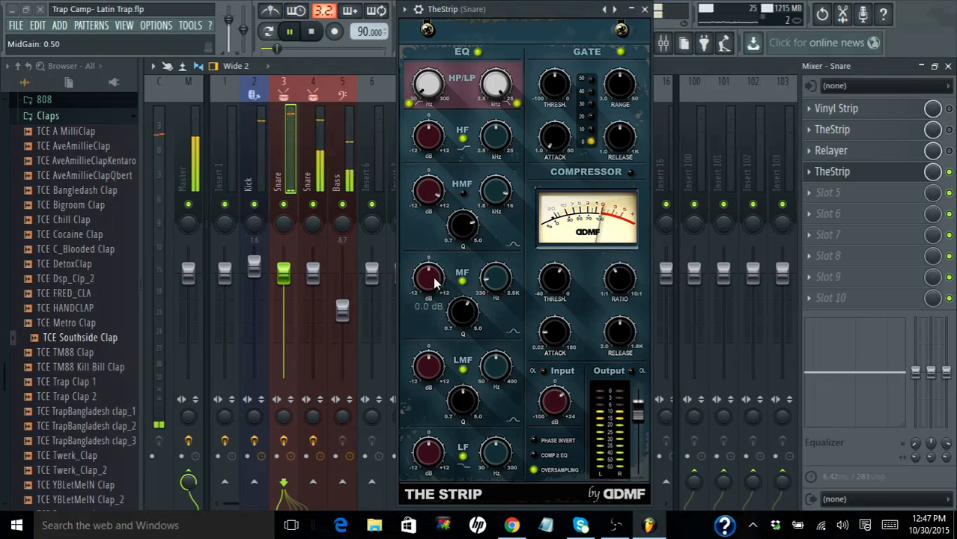
left_click_drag(467, 311, 479, 370)
left_click_drag(494, 281, 491, 273)
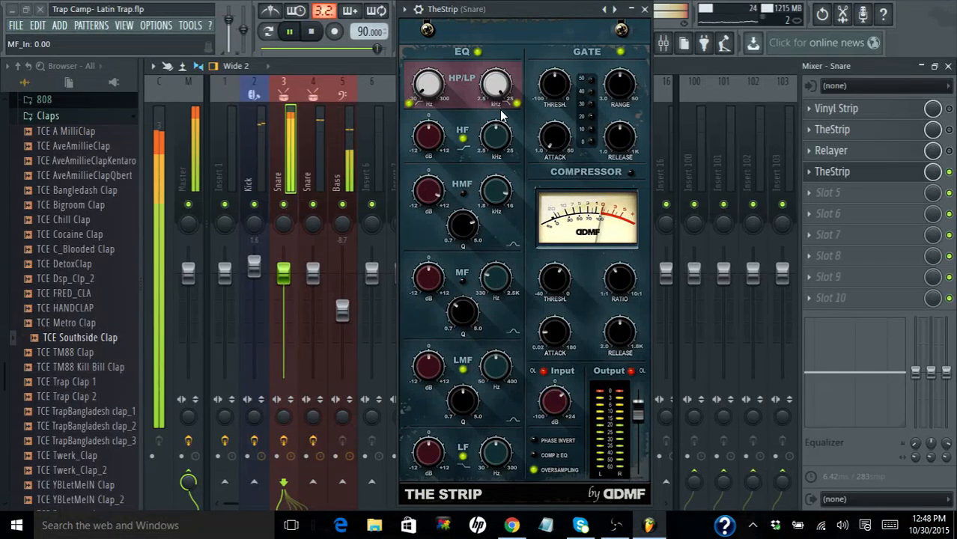
- Sweep the high-pass filter through 179.3 Hz to near its maximum, and reset it to its centre position
mouse_move(440, 91)
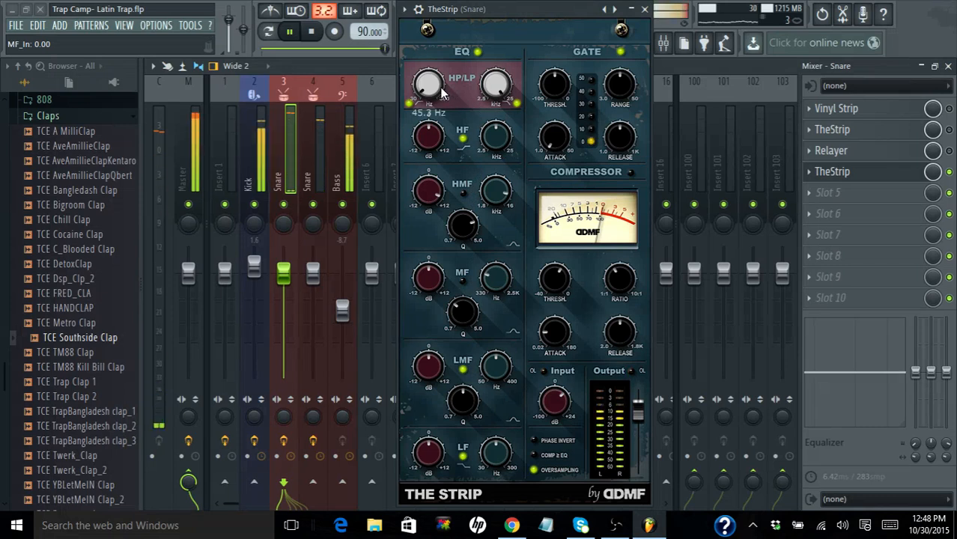
left_click_drag(442, 90, 407, 7)
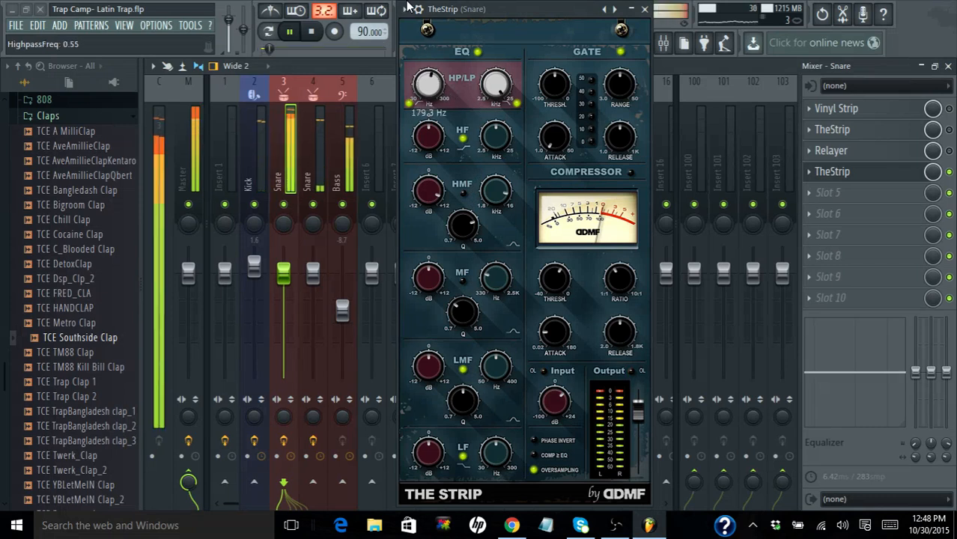
left_click_drag(419, 60, 401, 13)
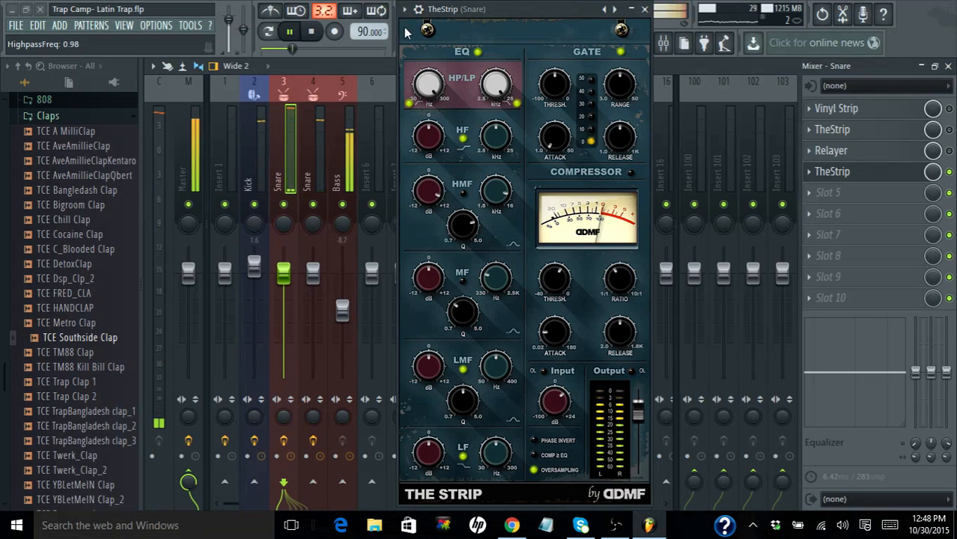
double_click(429, 82)
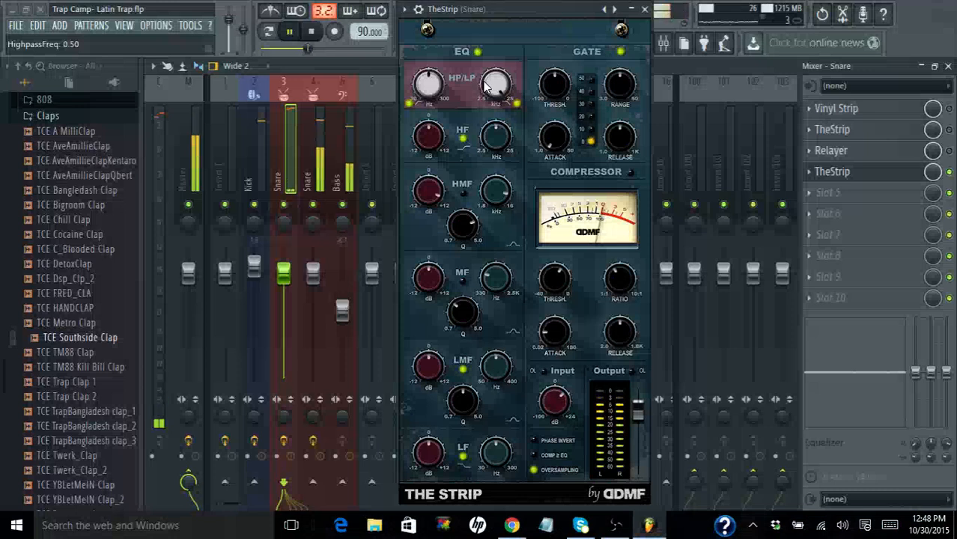
- Lower the low-pass filter to 2.5 kHz and return the high-pass filter to its minimum
mouse_move(487, 87)
left_click_drag(491, 112, 506, 212)
left_click_drag(500, 152, 516, 221)
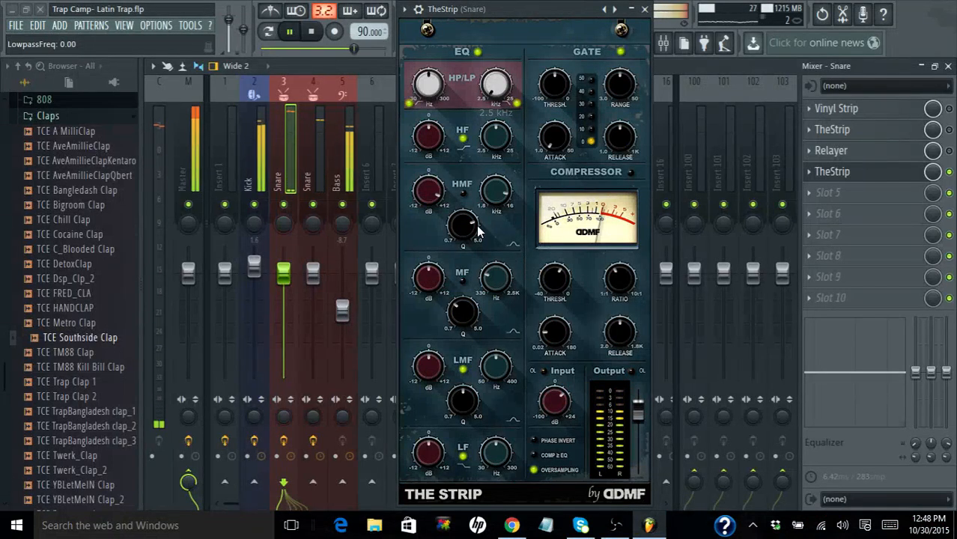
mouse_move(430, 88)
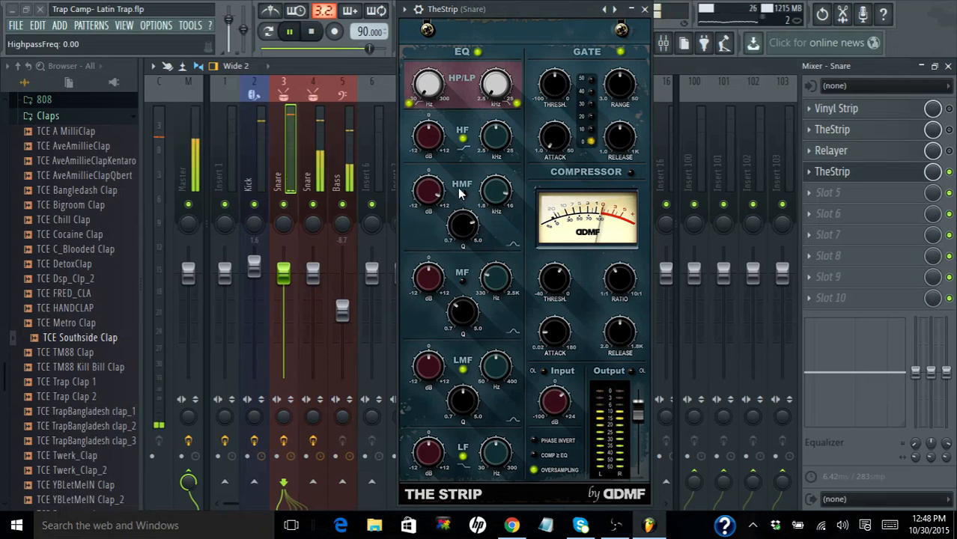
- Sweep the low-pass filter up through 13.9 and 24.4 kHz, drop it to 2.5 kHz, and return it to its maximum
left_click(494, 101)
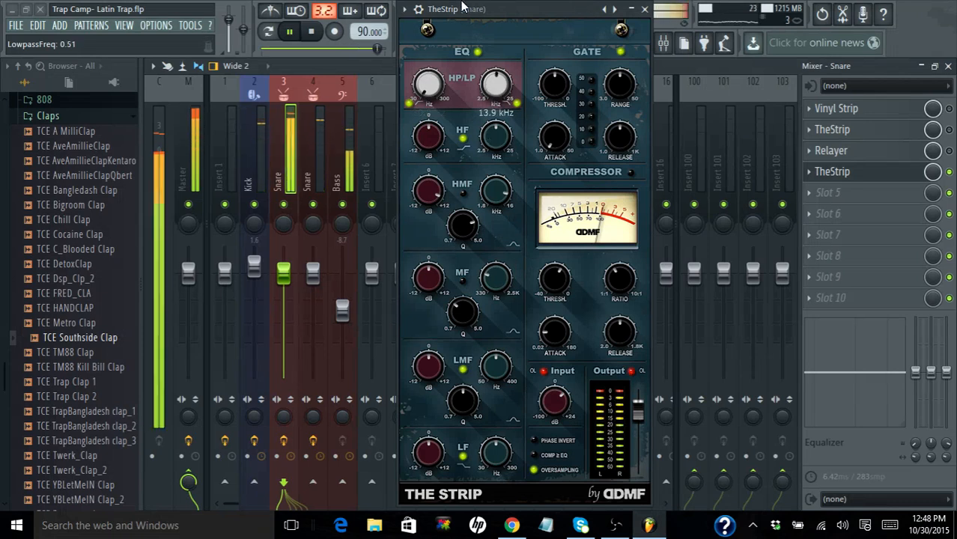
left_click_drag(495, 101, 479, 4)
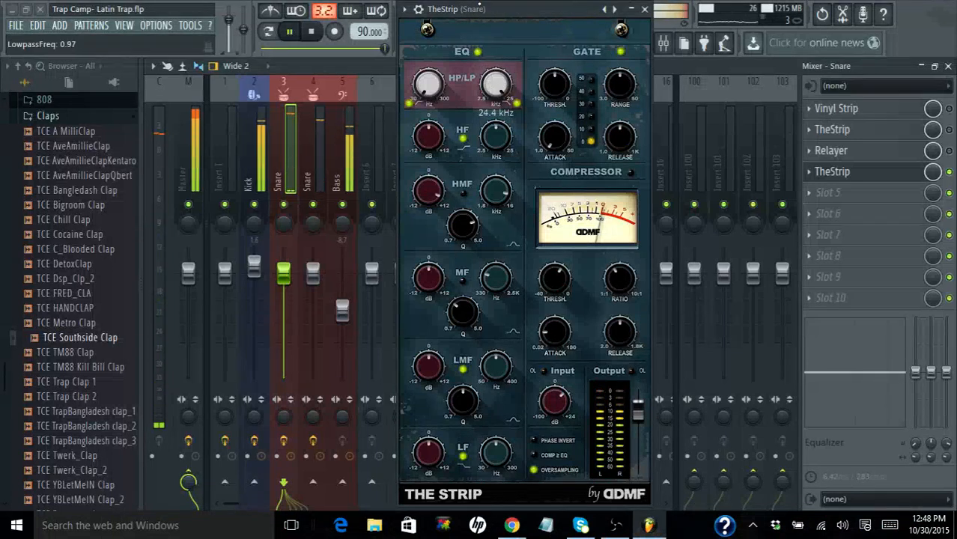
left_click_drag(500, 84, 499, 74)
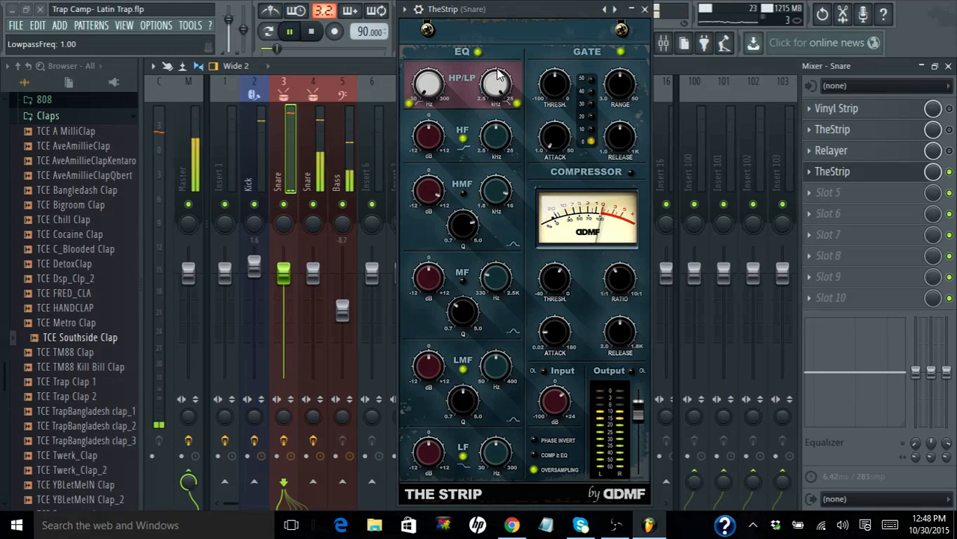
left_click_drag(496, 79, 527, 363)
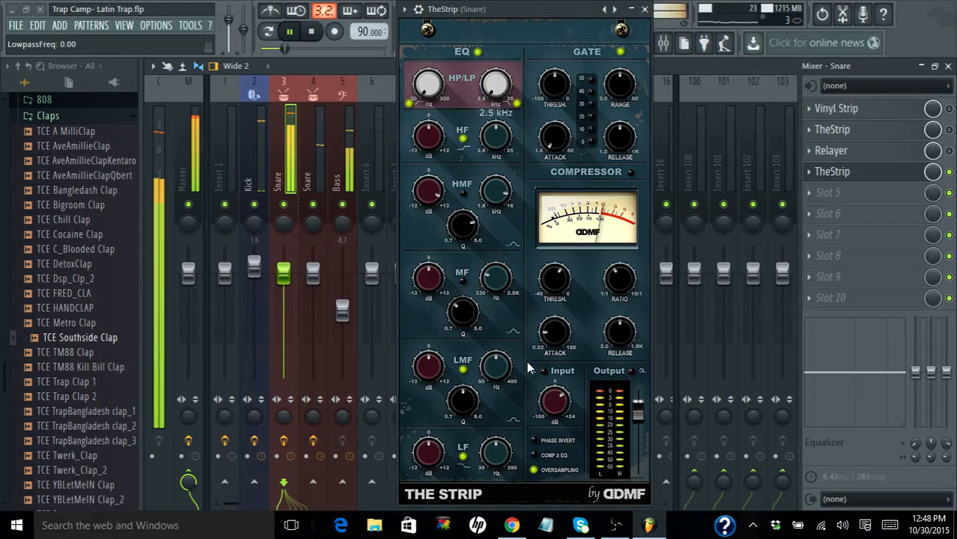
left_click_drag(452, 59, 452, 4)
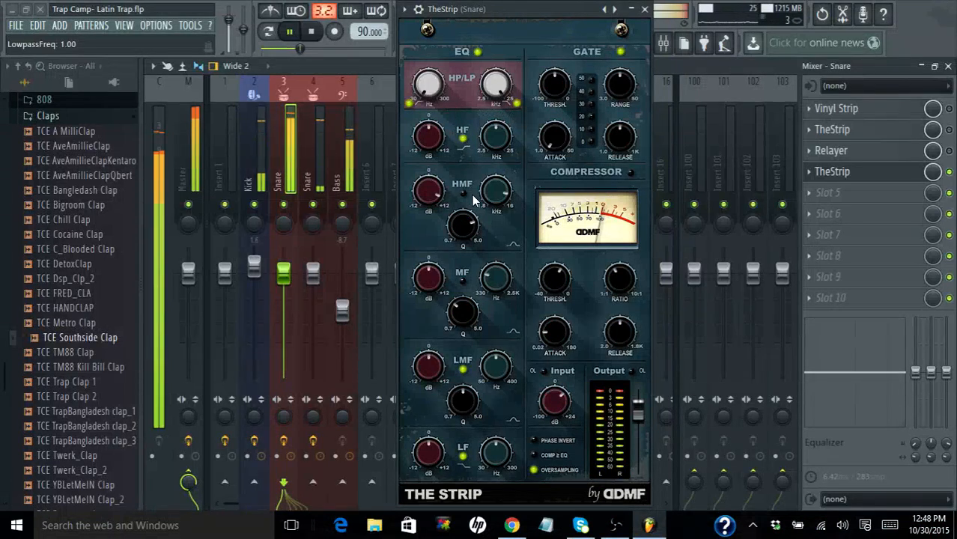
- Reset the HMF and MF bands to their centre settings, lower the input gain to 5.4 dB, and turn off the gate
double_click(432, 192)
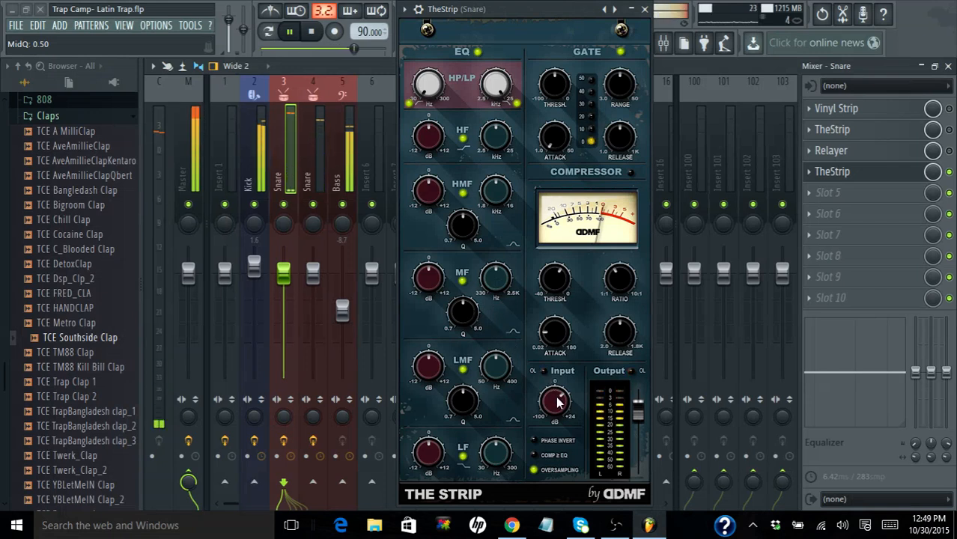
scroll(558, 407, "down", 1)
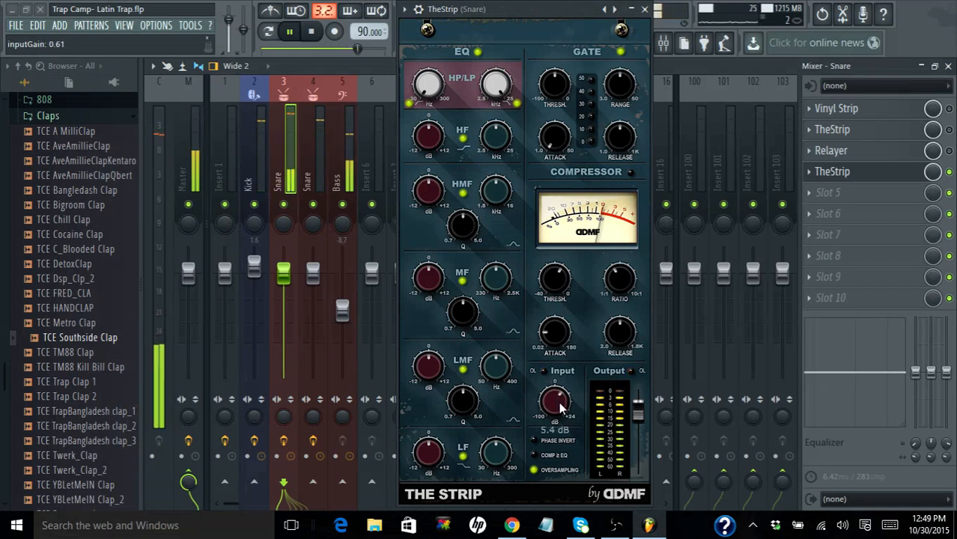
left_click(618, 54)
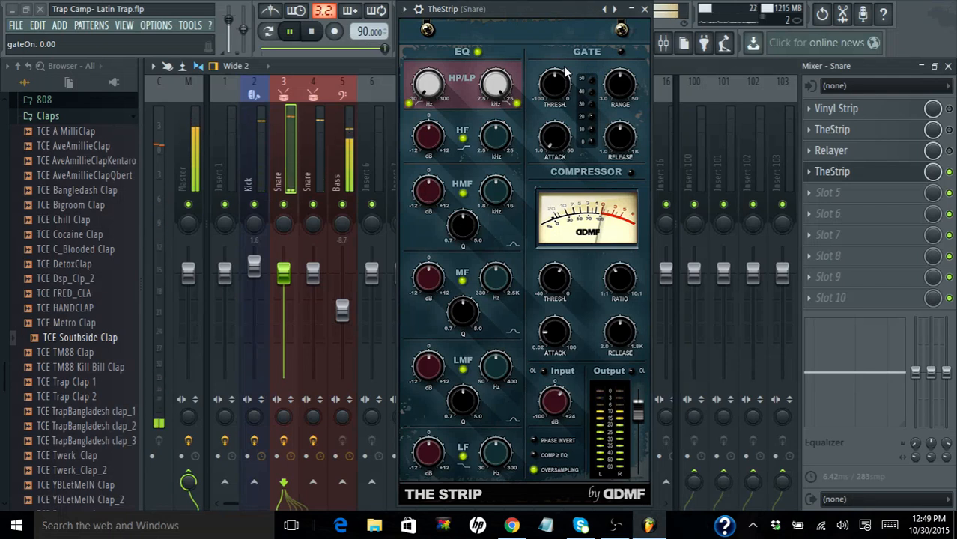
- Switch on the compressor with playback stopped, resume the beat, and set the threshold to -9.6 dB and the ratio to 2.0:1
left_click(311, 32)
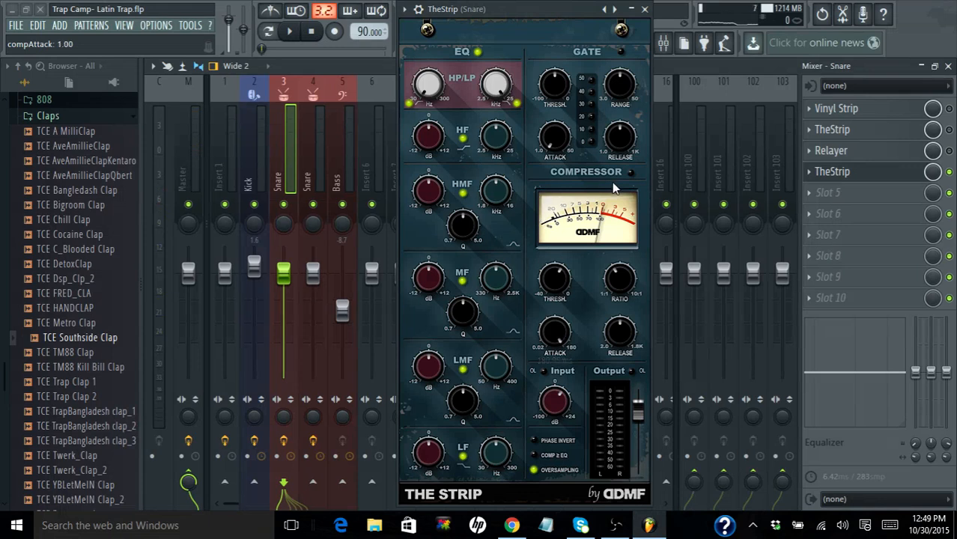
left_click(631, 171)
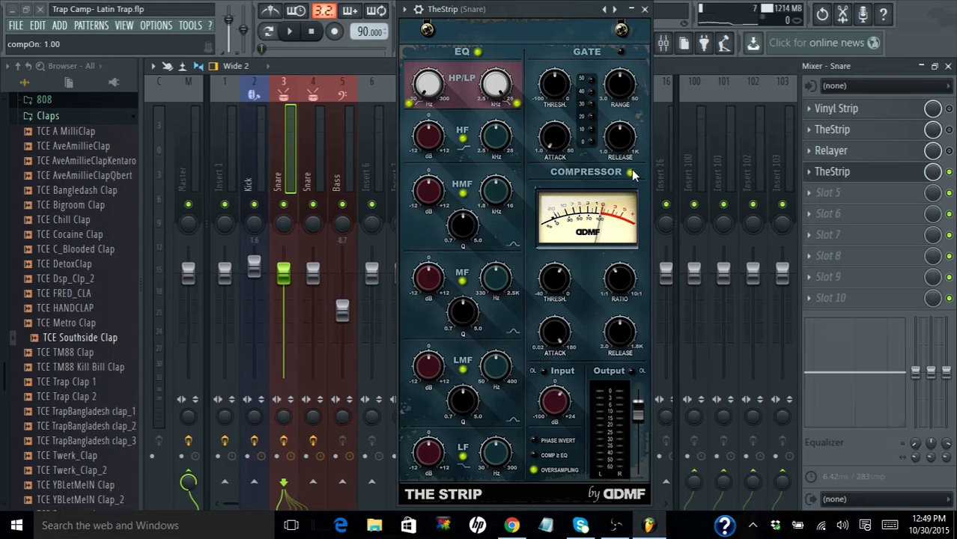
left_click(289, 30)
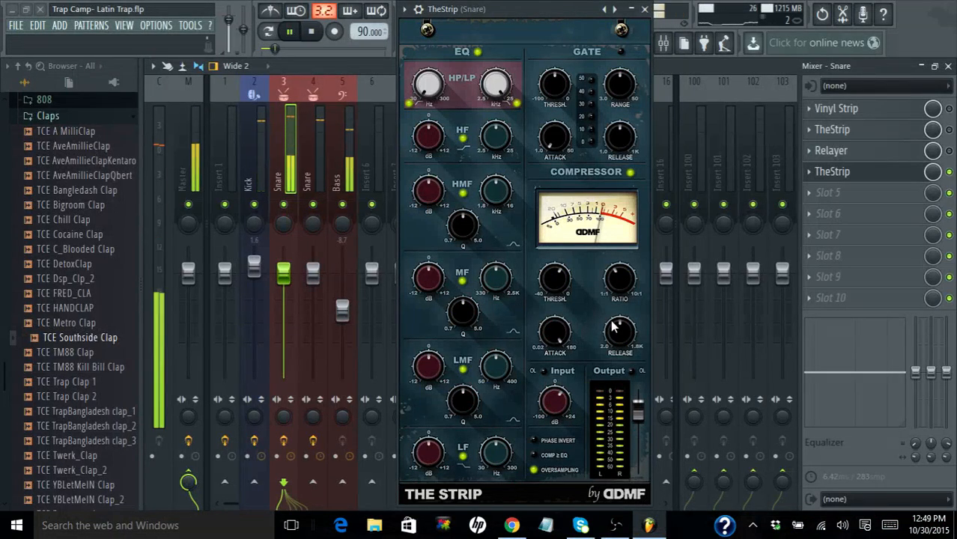
left_click_drag(547, 280, 546, 255)
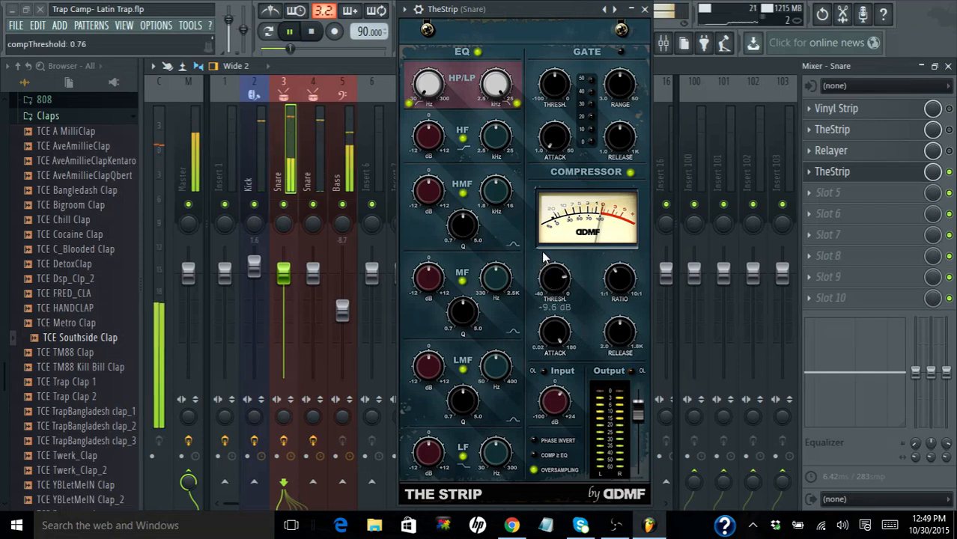
left_click_drag(615, 262, 613, 245)
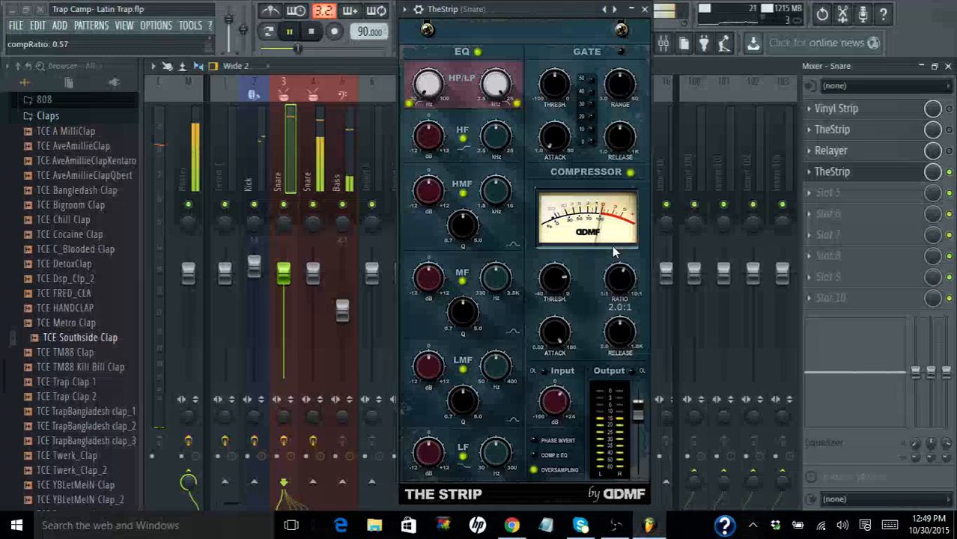
- Adjust the compressor release slightly, try the fastest attack of 0.02 ms, and set the attack to 0.24 ms
mouse_move(623, 334)
left_mouse_down()
mouse_move(623, 370)
mouse_move(624, 340)
left_mouse_up()
left_click_drag(562, 334, 563, 369)
left_click_drag(566, 415, 592, 515)
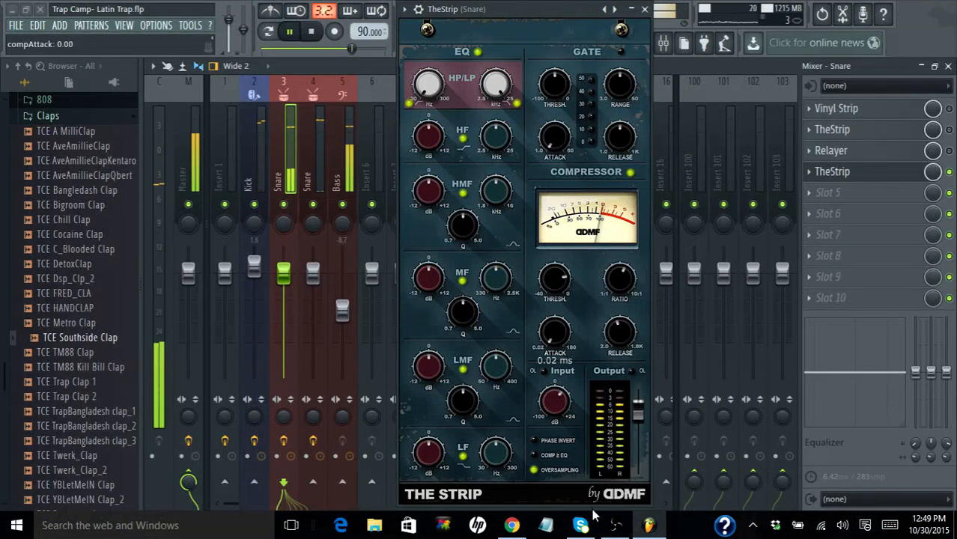
left_click_drag(552, 338, 550, 294)
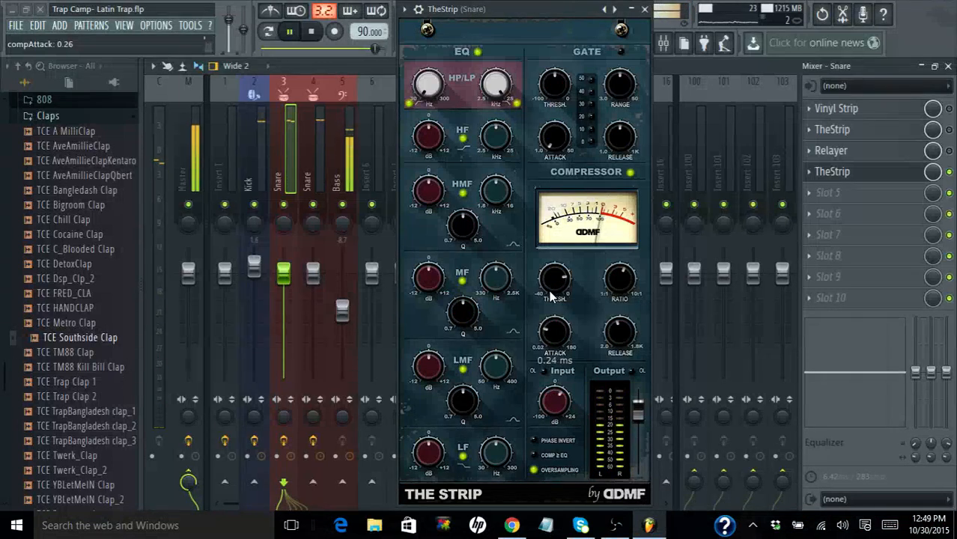
- Try the compressor's maximum release time and bring the release back to about 106 ms
left_click_drag(617, 335, 592, 208)
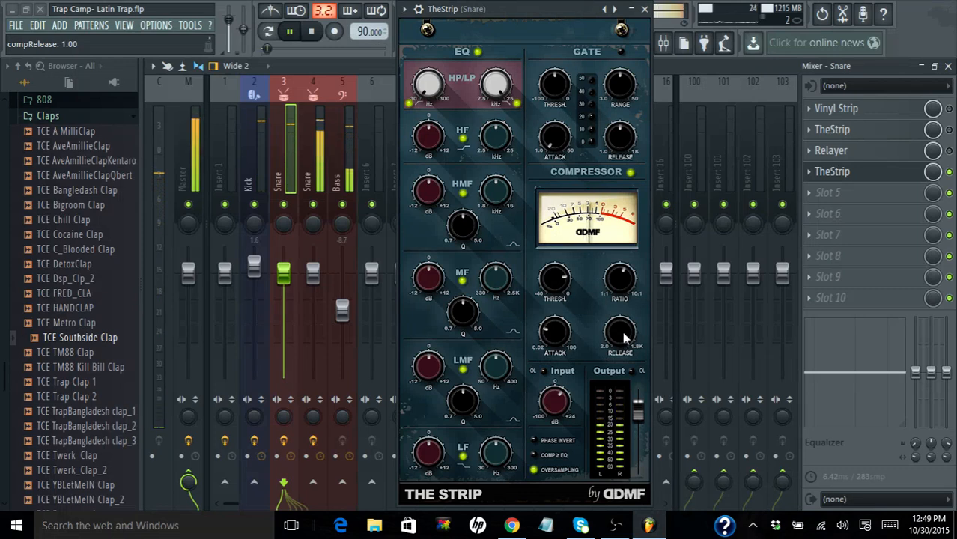
left_click_drag(624, 336, 623, 337)
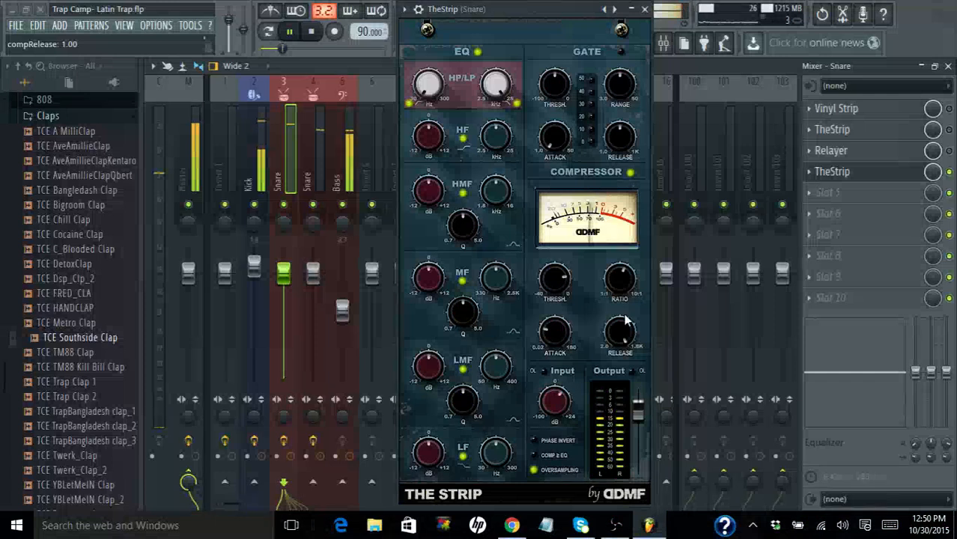
left_click_drag(623, 337, 640, 442)
- Compare low, 1.8:1 and 10.0:1 compressor ratios, and return the ratio to around its centre position
mouse_move(620, 284)
mouse_move(621, 300)
left_mouse_down()
mouse_move(623, 332)
mouse_move(618, 303)
left_mouse_up()
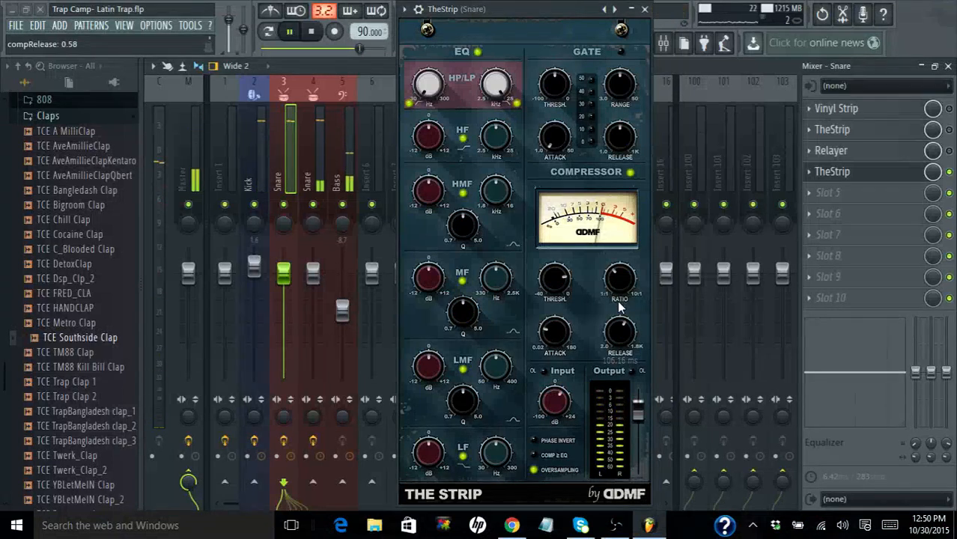
mouse_move(617, 283)
left_click_drag(618, 298, 632, 349)
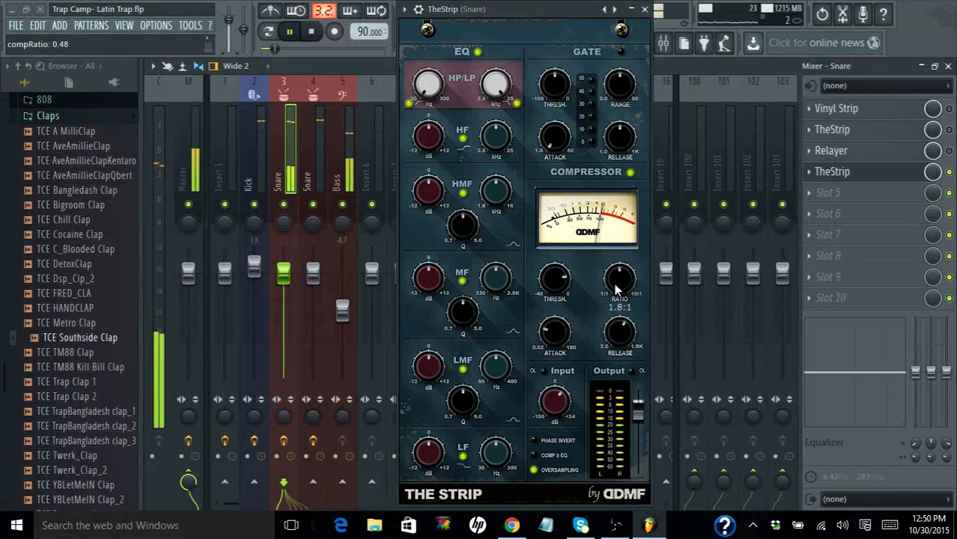
left_click_drag(616, 281, 599, 190)
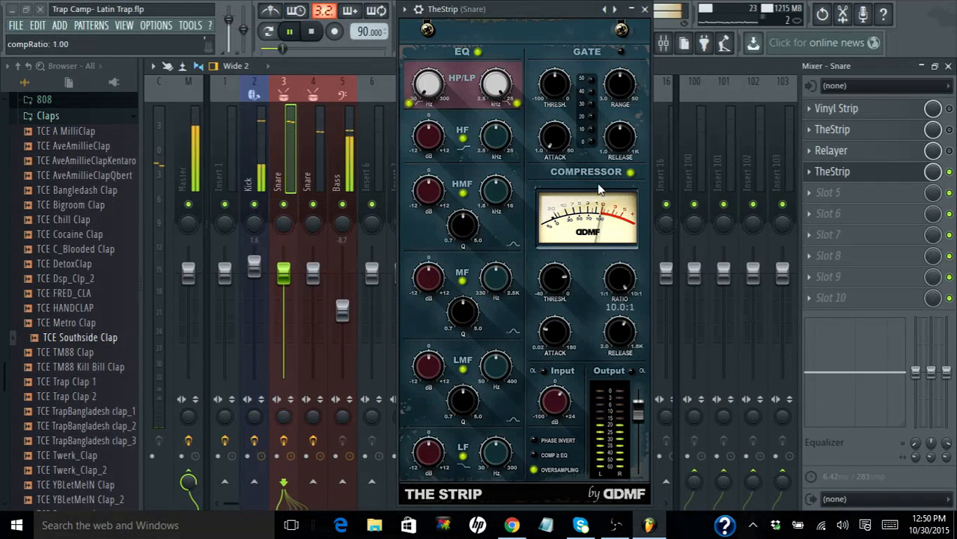
left_click_drag(599, 193, 596, 241)
- Set the compressor threshold to -11.8 dB and fine-tune the attack
left_click_drag(608, 282, 567, 289)
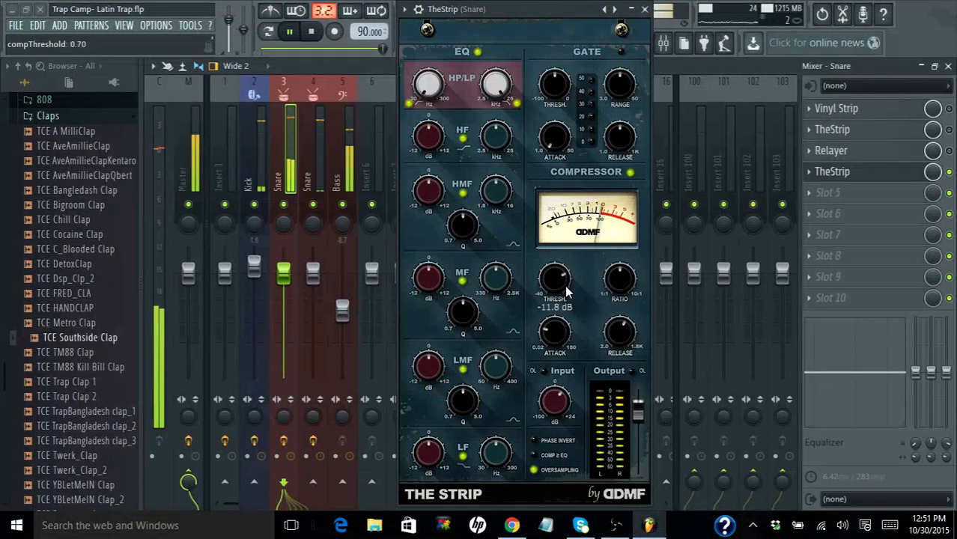
mouse_move(551, 341)
left_mouse_down()
mouse_move(547, 314)
mouse_move(553, 399)
mouse_move(547, 340)
left_mouse_up()
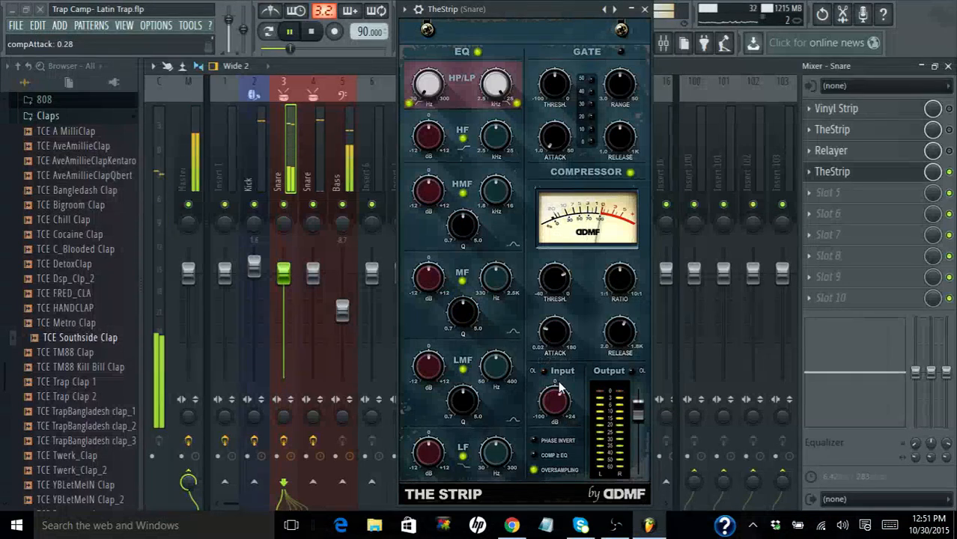
- Raise the input gain to 10.8 dB, back it off slightly, and turn the gate back on
left_click_drag(554, 403, 556, 391)
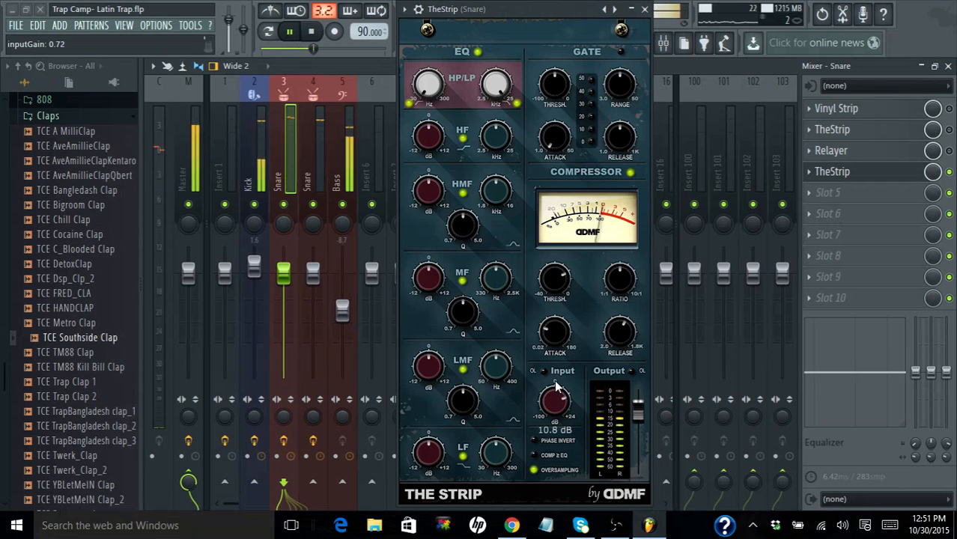
scroll(555, 389, "down", 2)
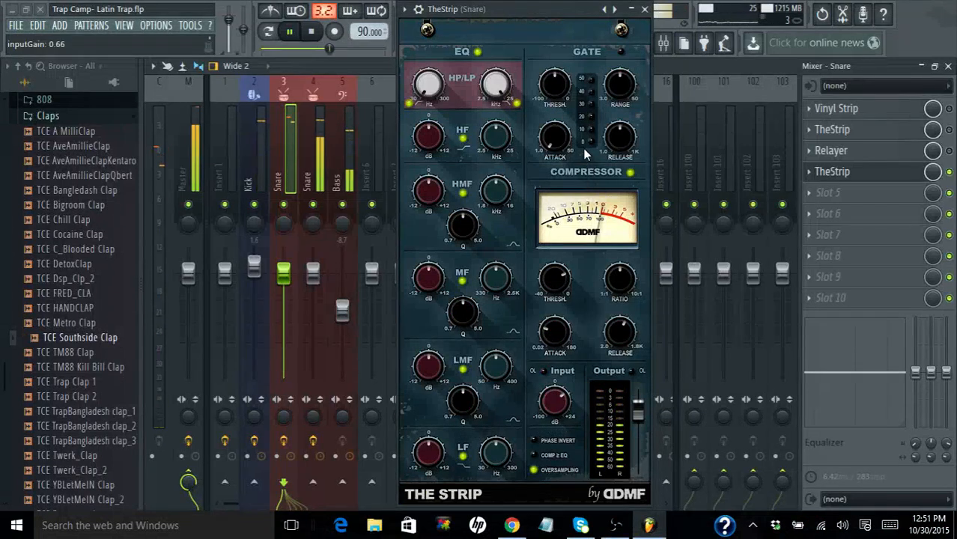
left_click(620, 52)
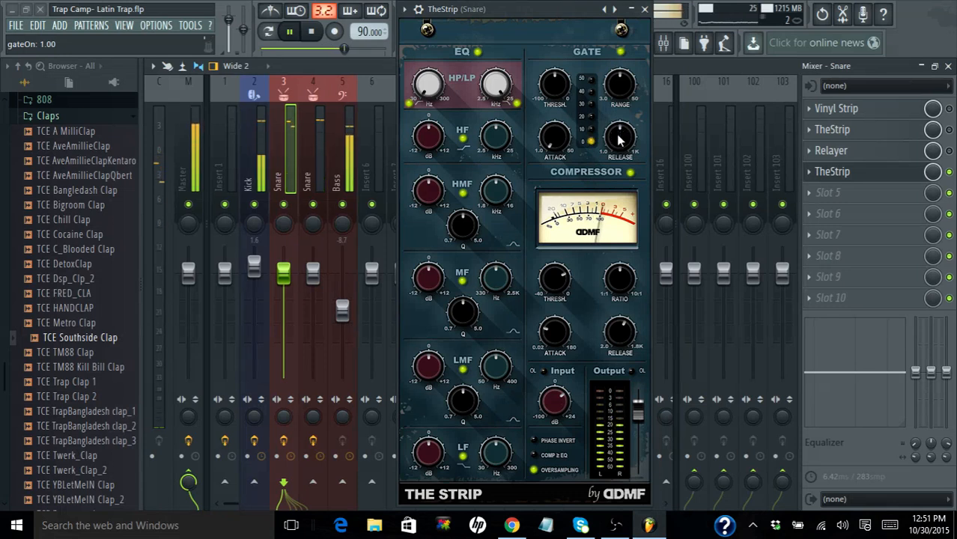
- Try the gate's maximum 1000 ms release, set the gate threshold to -6.8 dB, and bring the release back to around its centre
left_click_drag(618, 138, 608, 41)
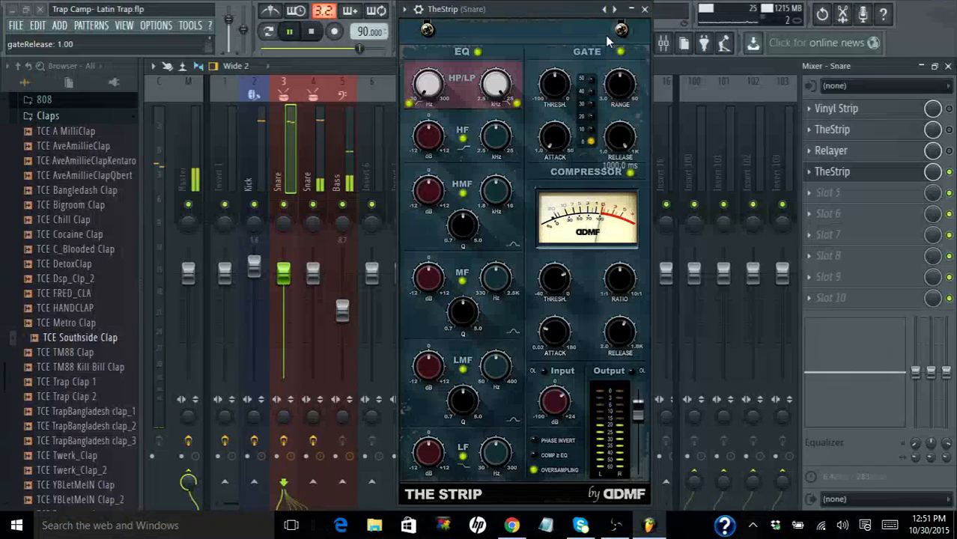
left_click_drag(557, 87, 532, 11)
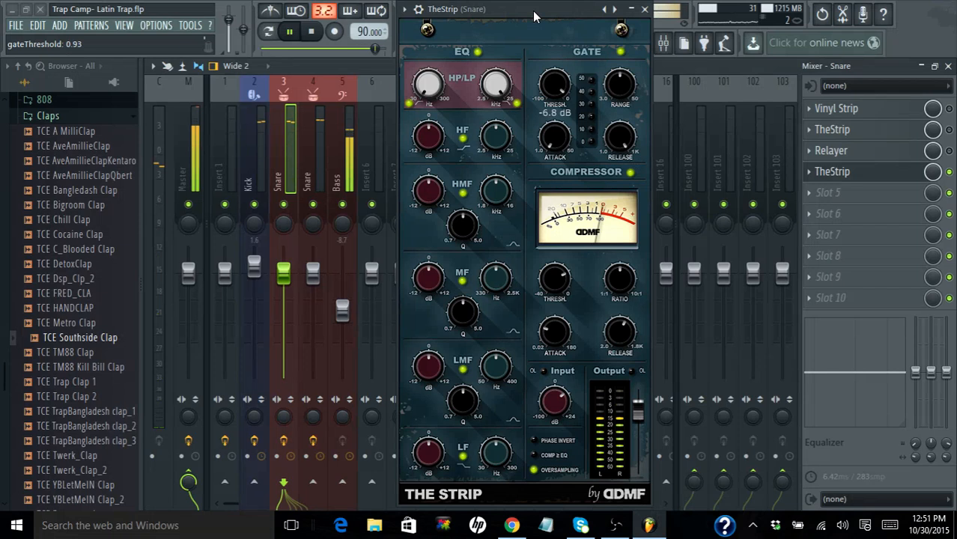
mouse_move(618, 139)
left_click_drag(618, 140, 637, 216)
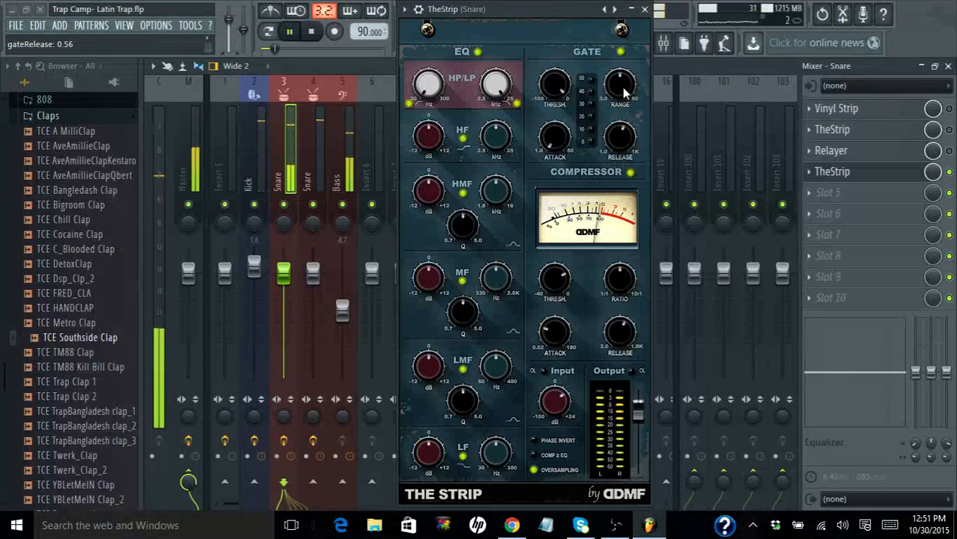
- Raise the gate range to near its maximum and shorten the gate release
left_click_drag(623, 90, 623, 45)
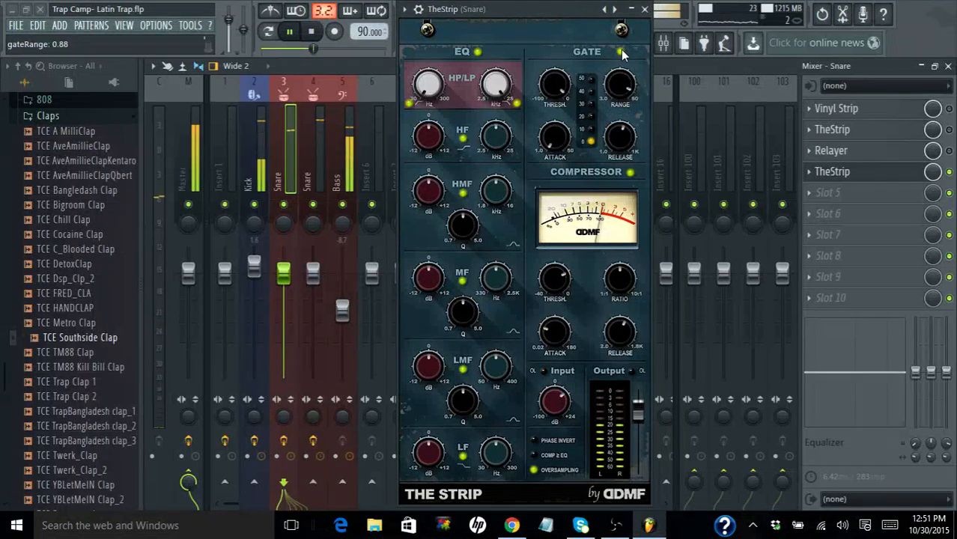
mouse_move(562, 139)
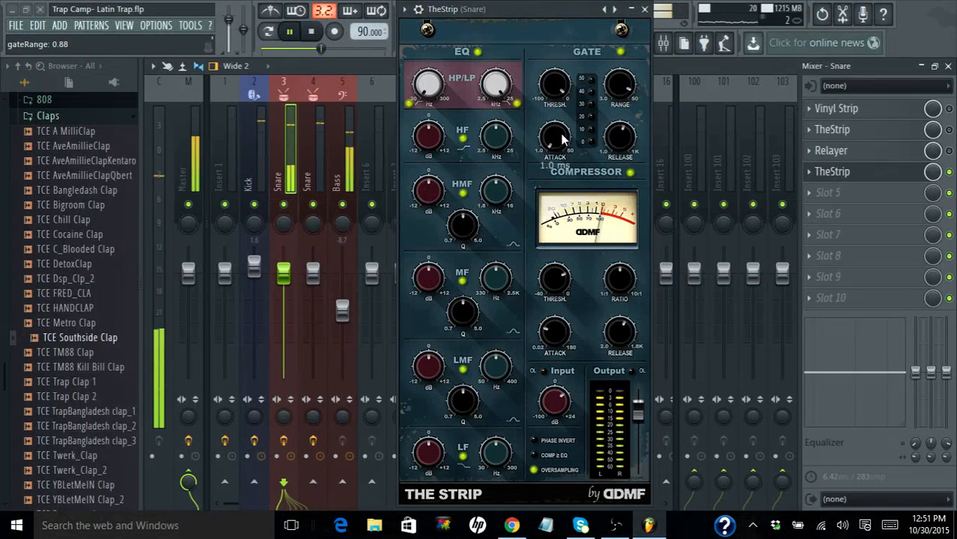
left_click_drag(620, 141, 628, 212)
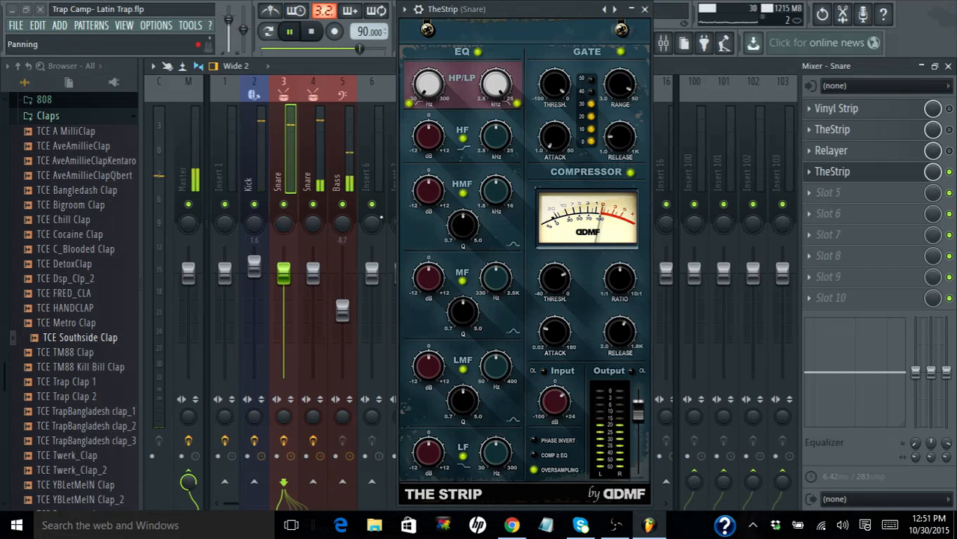
- Mute the second snare track on insert 4 and fine-tune the gate release to 0.28 before stopping playback
left_click(313, 205)
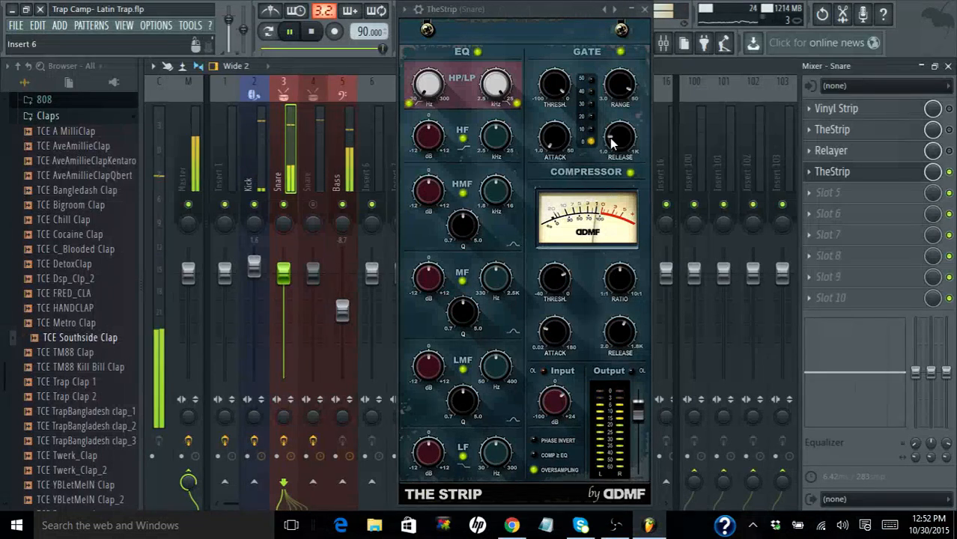
left_click_drag(610, 138, 607, 132)
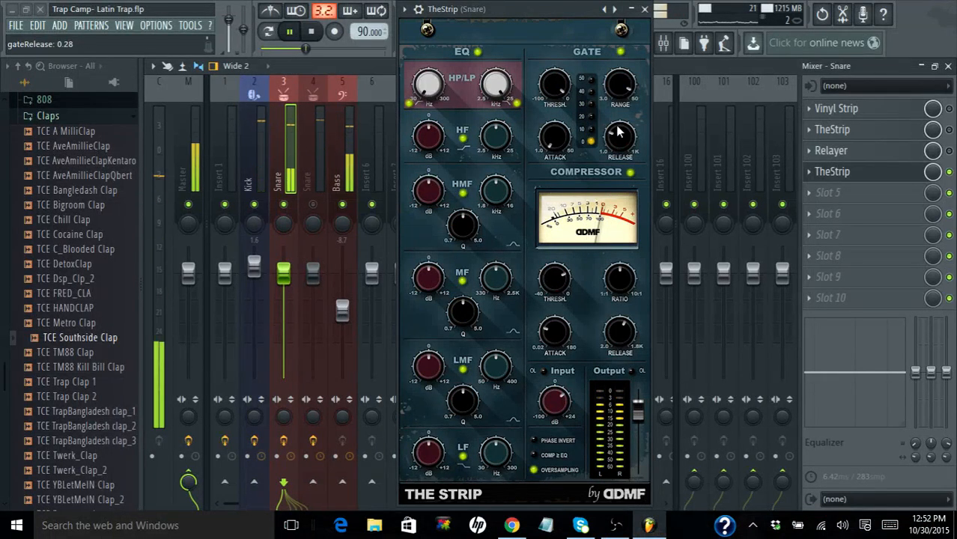
left_click(319, 41)
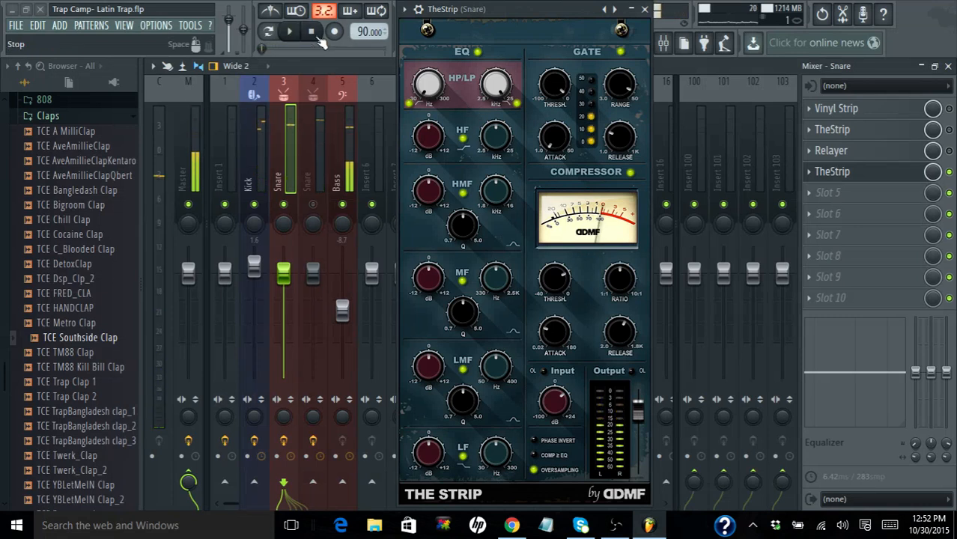
- Switch the snare from the slot 4 TheStrip to the slot 2 one, audition it with the beat, and close both plugin windows
left_click(869, 137)
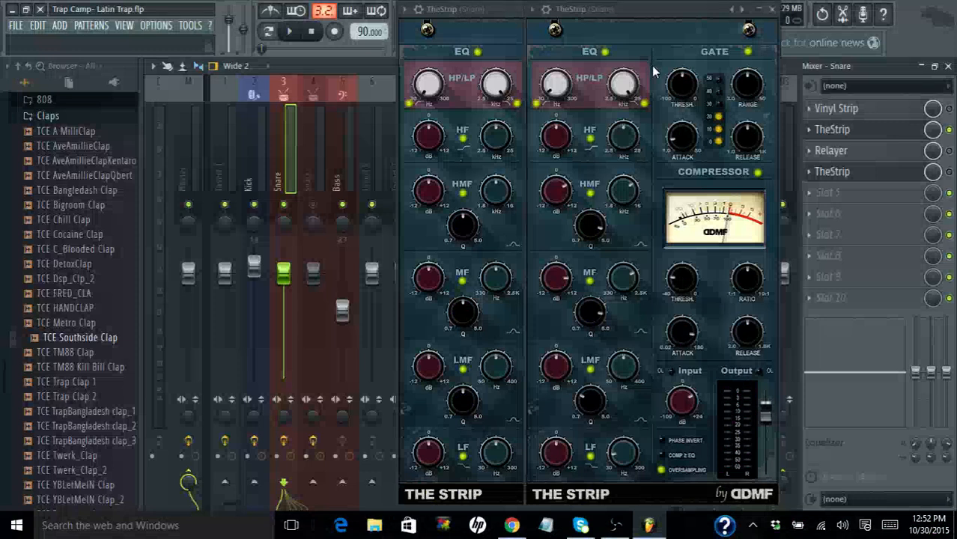
left_click(290, 31)
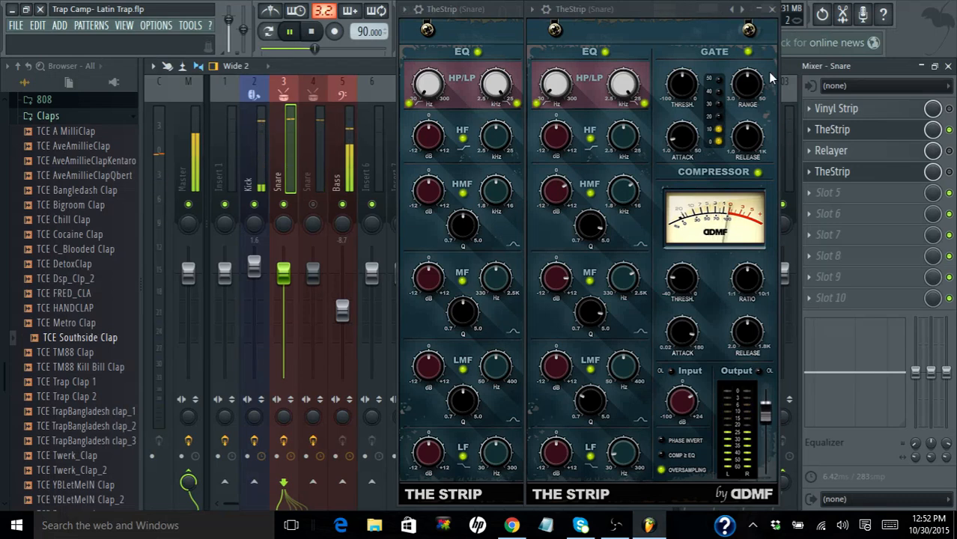
left_click(772, 11)
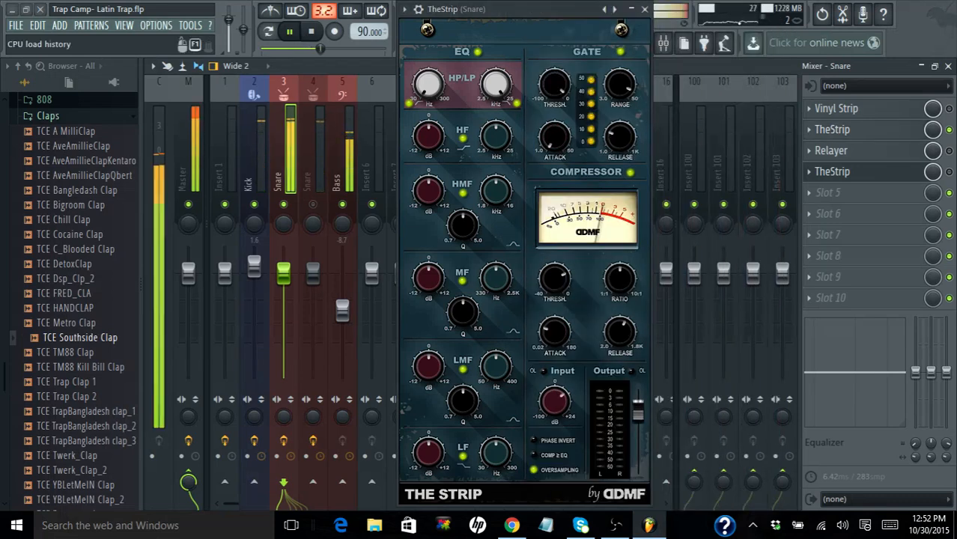
left_click(644, 9)
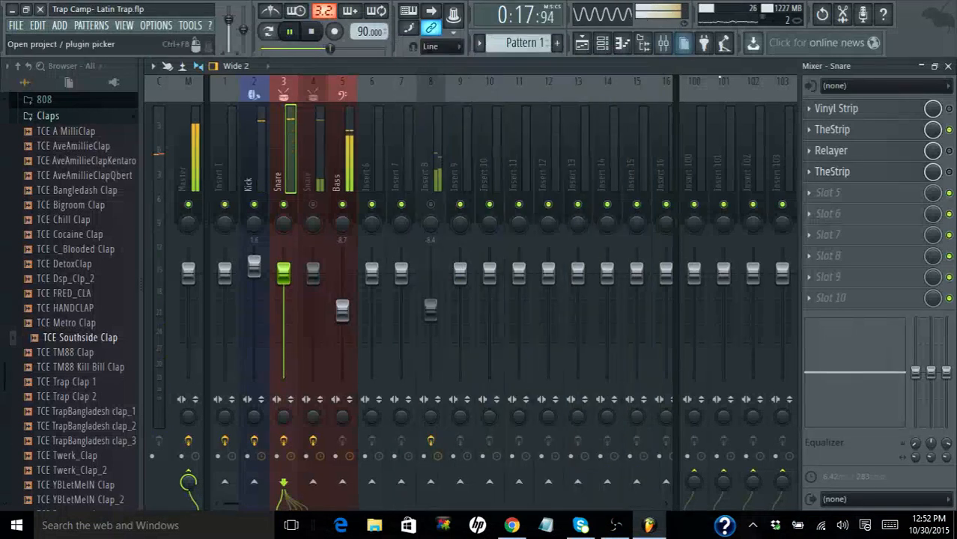
- Restart the beat, unmute the second snare track on insert 4, and mute the bass track
key("space")
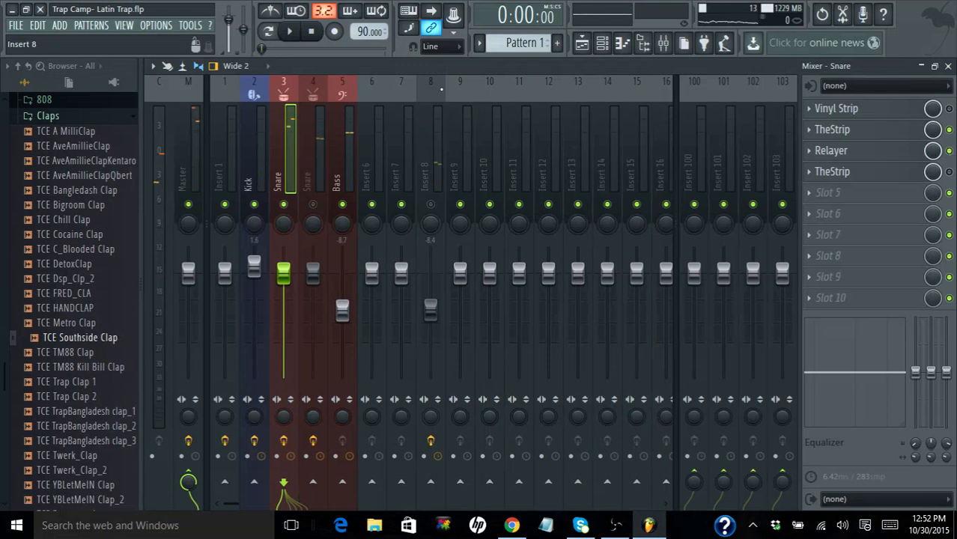
left_click(299, 34)
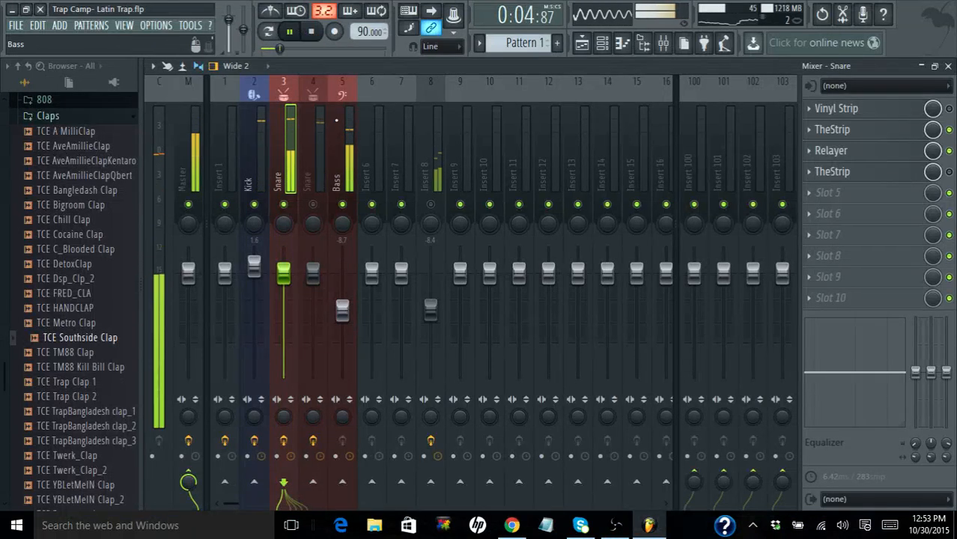
left_click(315, 205)
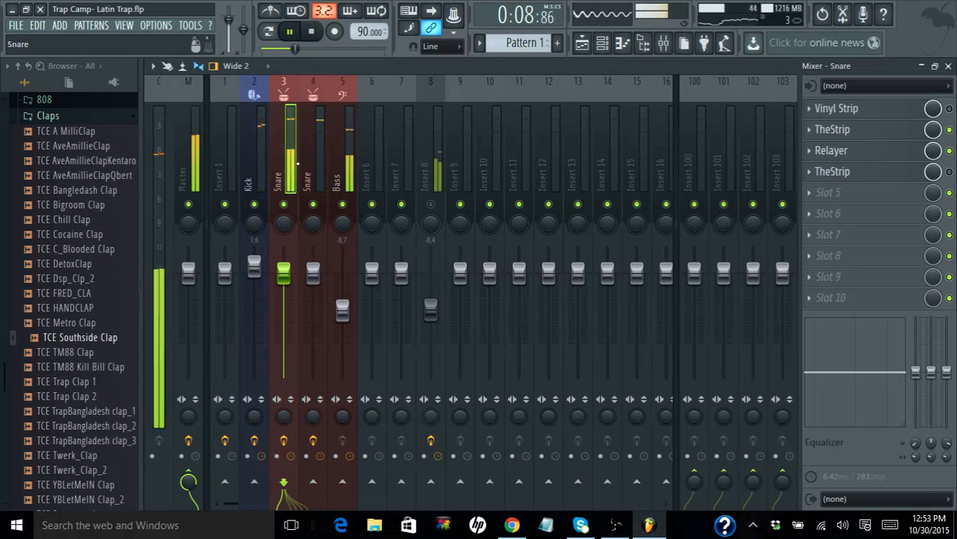
left_click(342, 206)
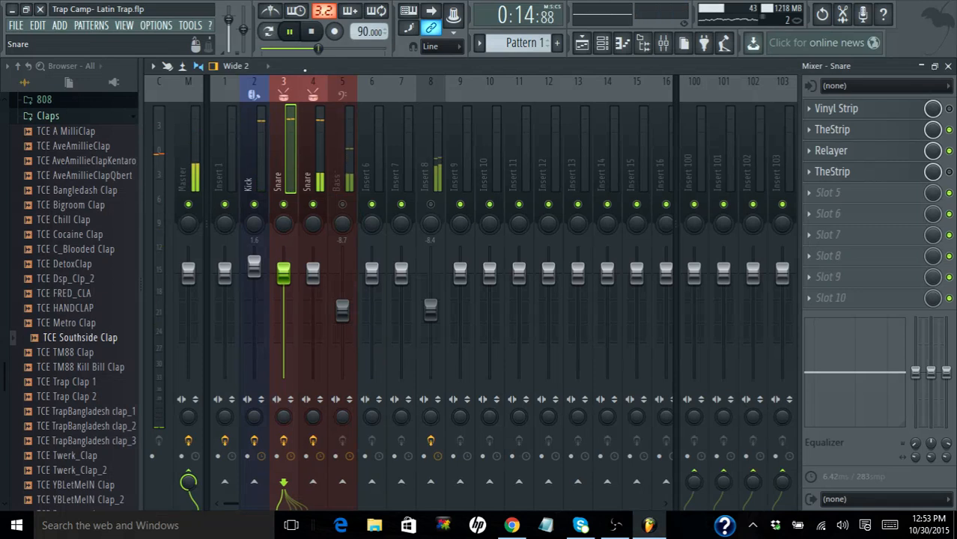
- Open TheStrip on the second snare track, insert 4, and audition its settings with the beat
left_click(313, 35)
left_click(319, 149)
left_click(897, 111)
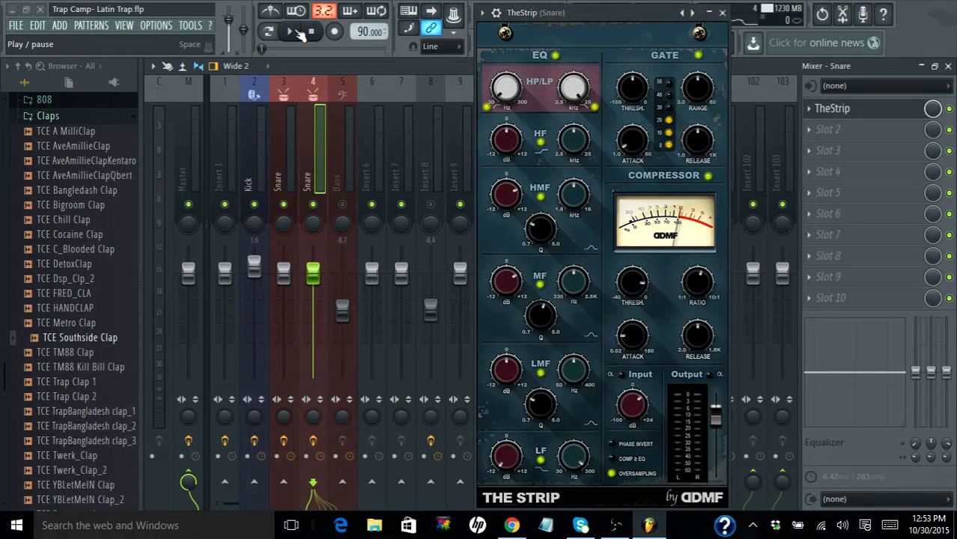
left_click(298, 33)
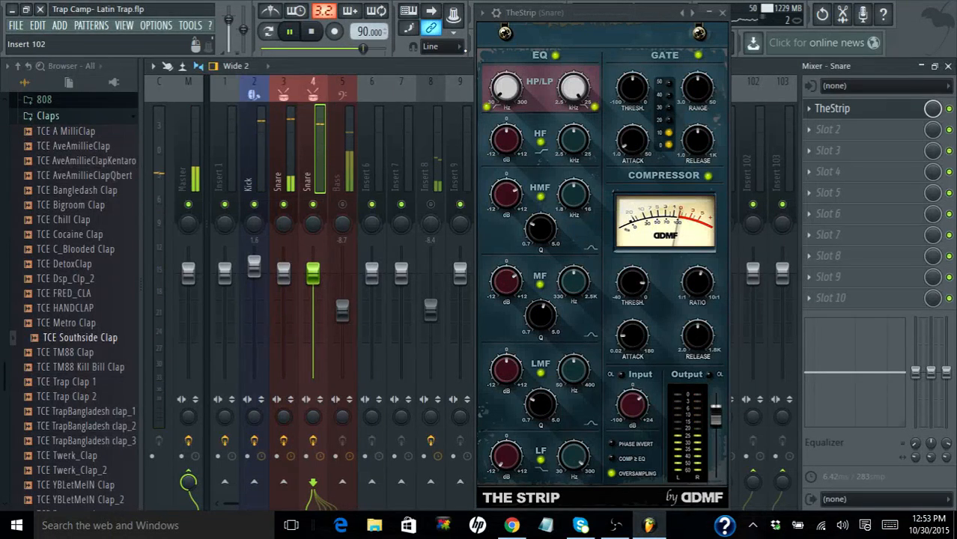
left_click(312, 32)
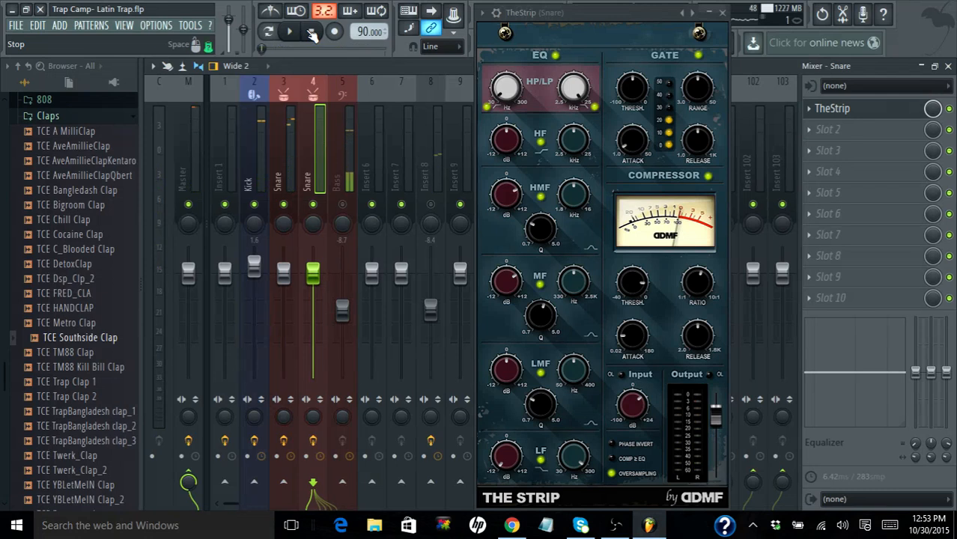